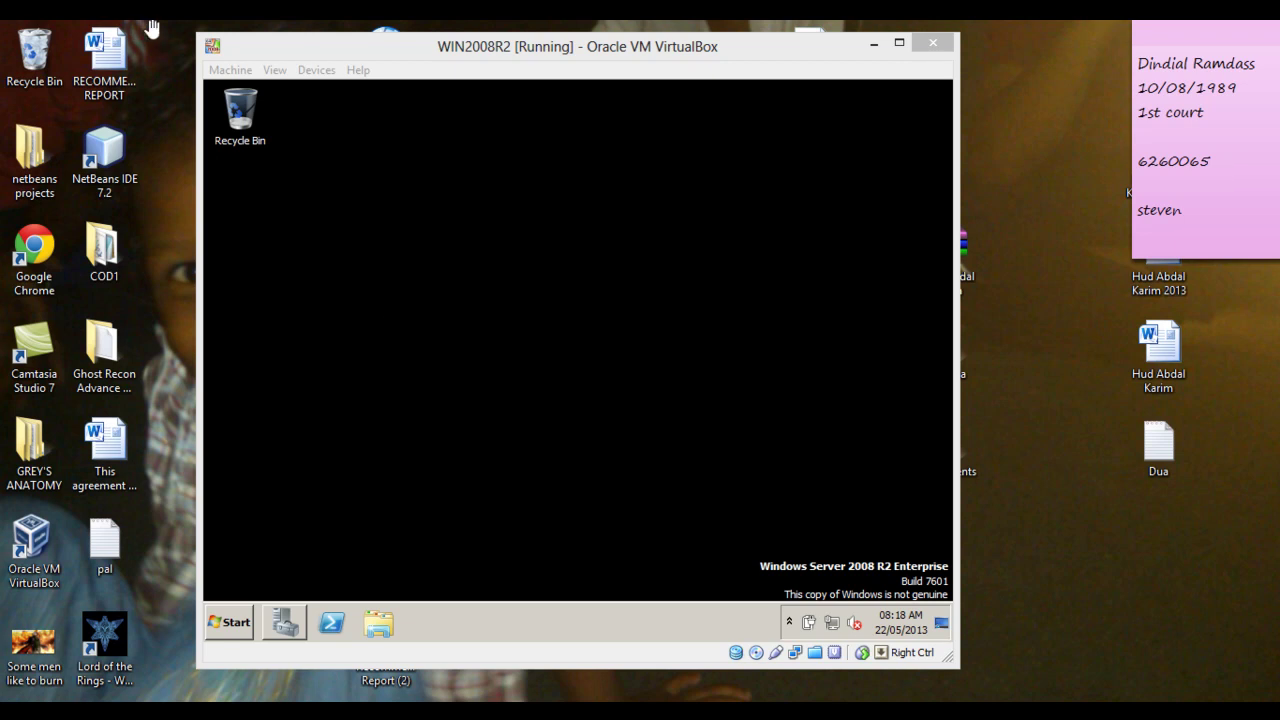
- Start adding a server role in Server Manager and choose Windows Deployment Services
{"action": "mouse_move", "coordinate": [1278, 24]}
{"action": "left_click", "coordinate": [277, 624]}
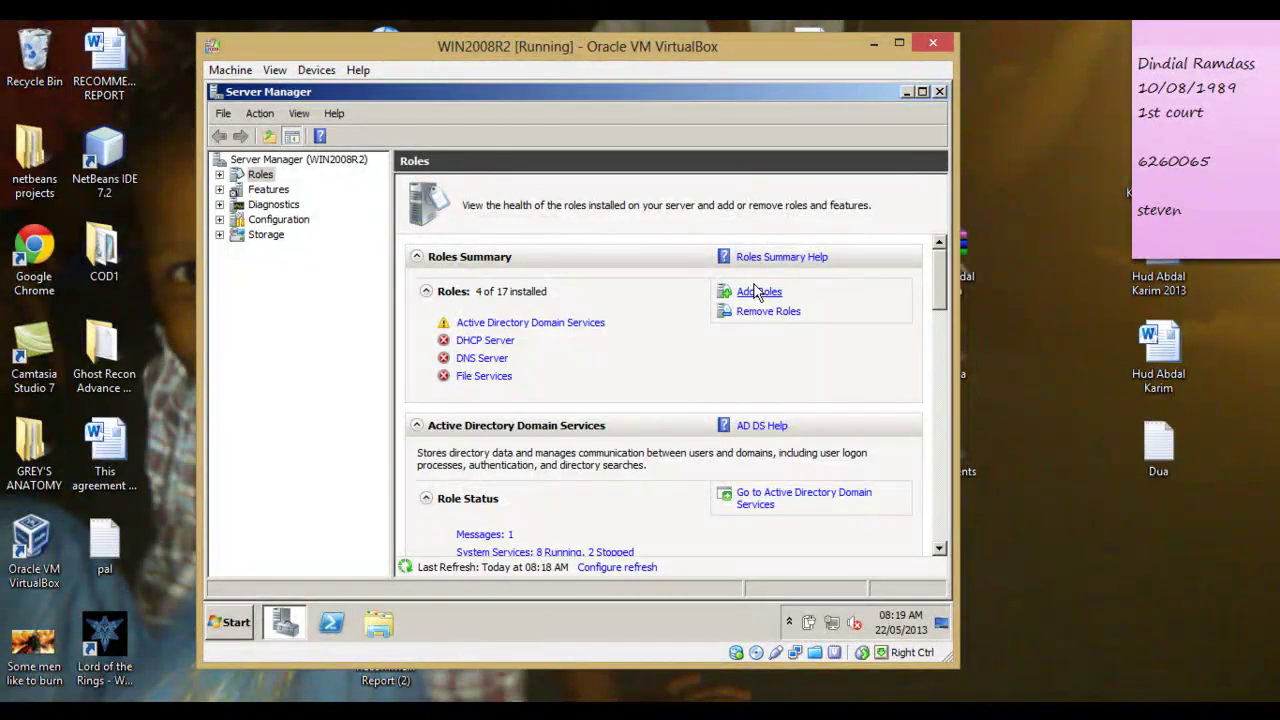
{"action": "left_click", "coordinate": [757, 291]}
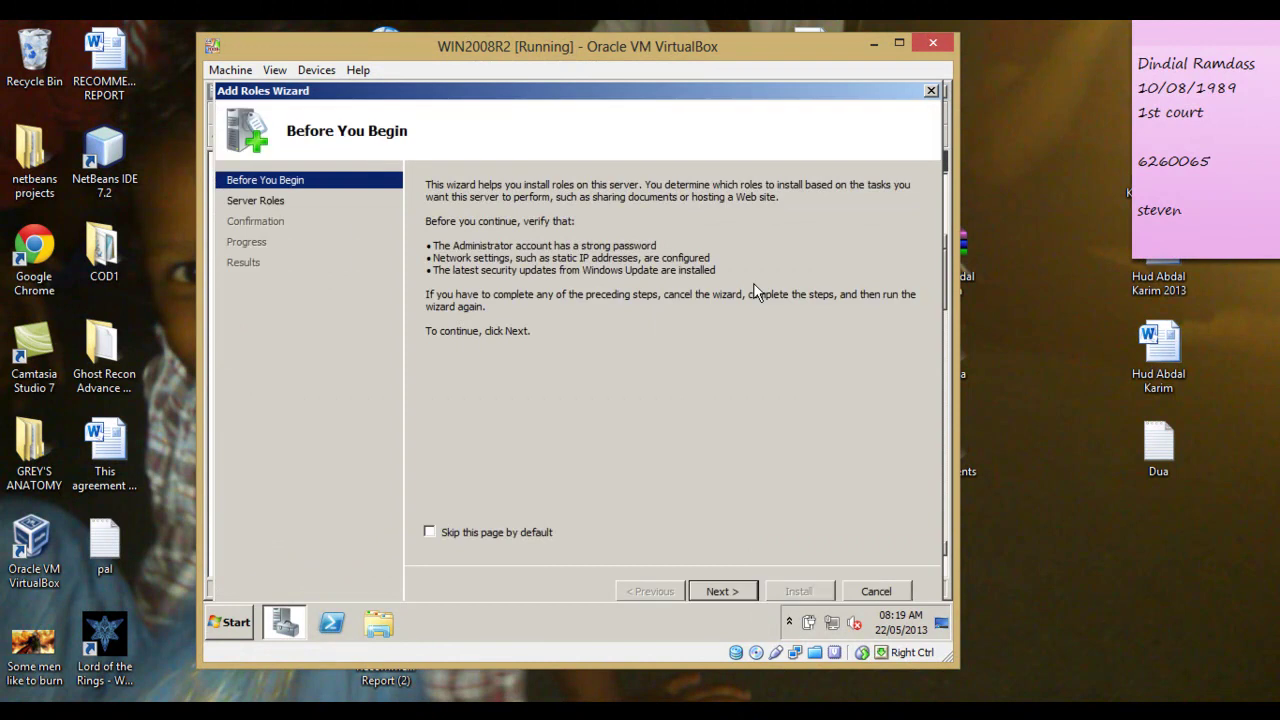
{"action": "left_click", "coordinate": [722, 591]}
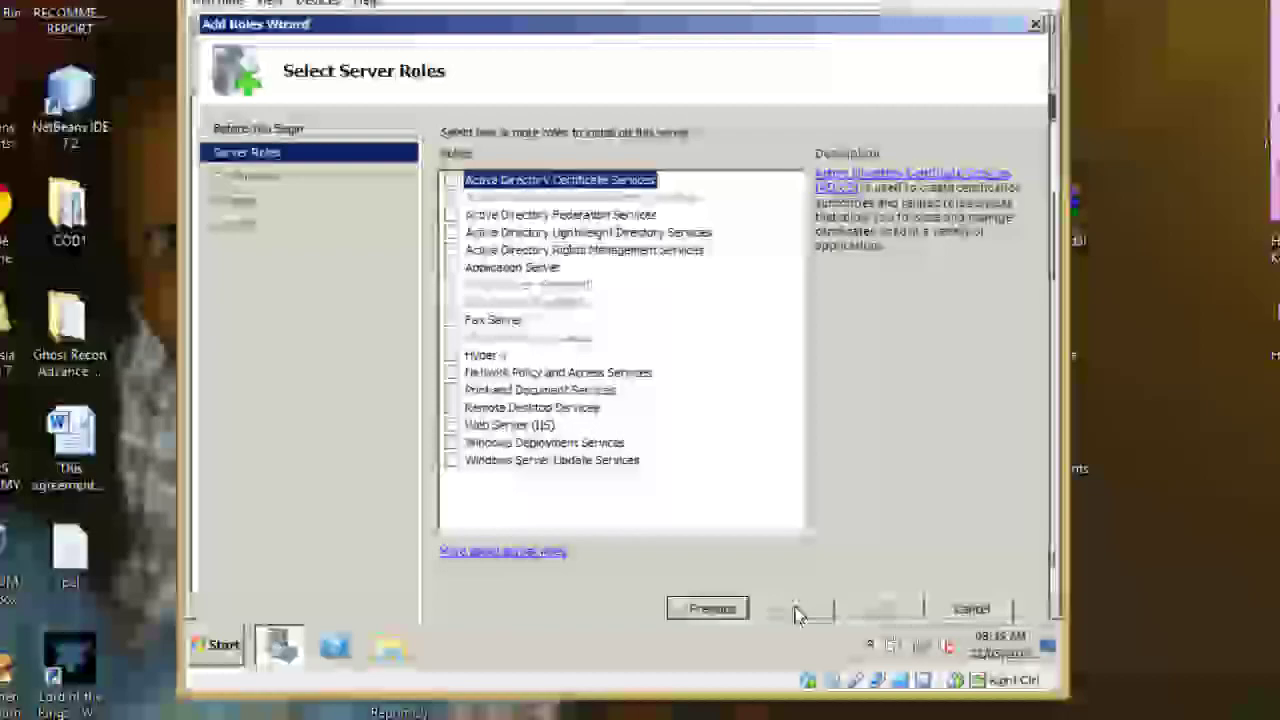
{"action": "left_click", "coordinate": [508, 426]}
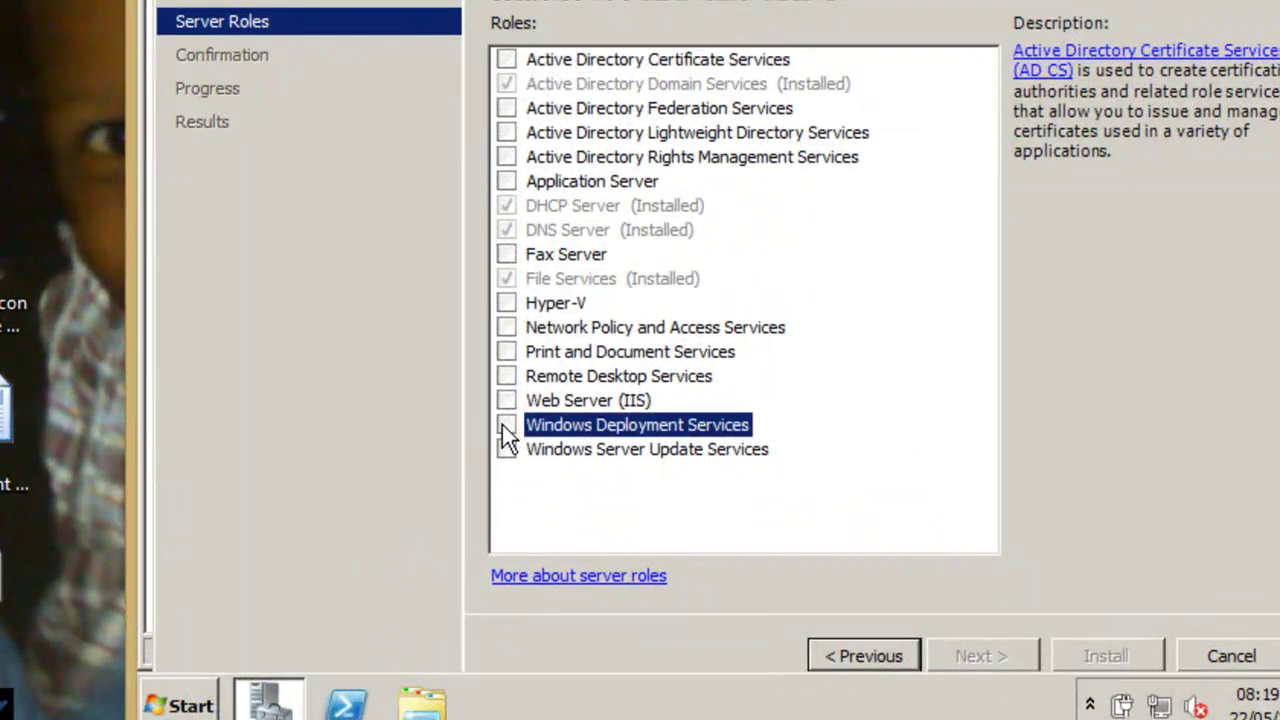
{"action": "left_click", "coordinate": [983, 655]}
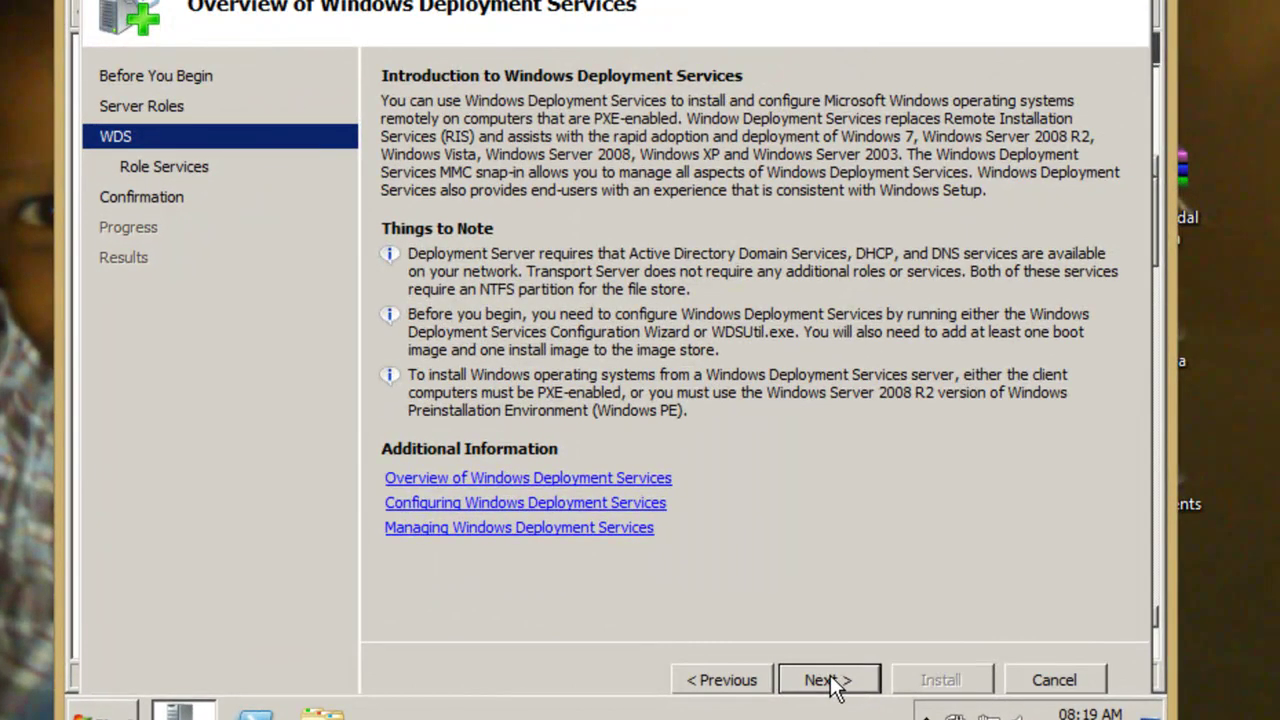
- Install Windows Deployment Services with the Deployment Server and Transport Server role services, and close the wizard
{"action": "left_click", "coordinate": [826, 680]}
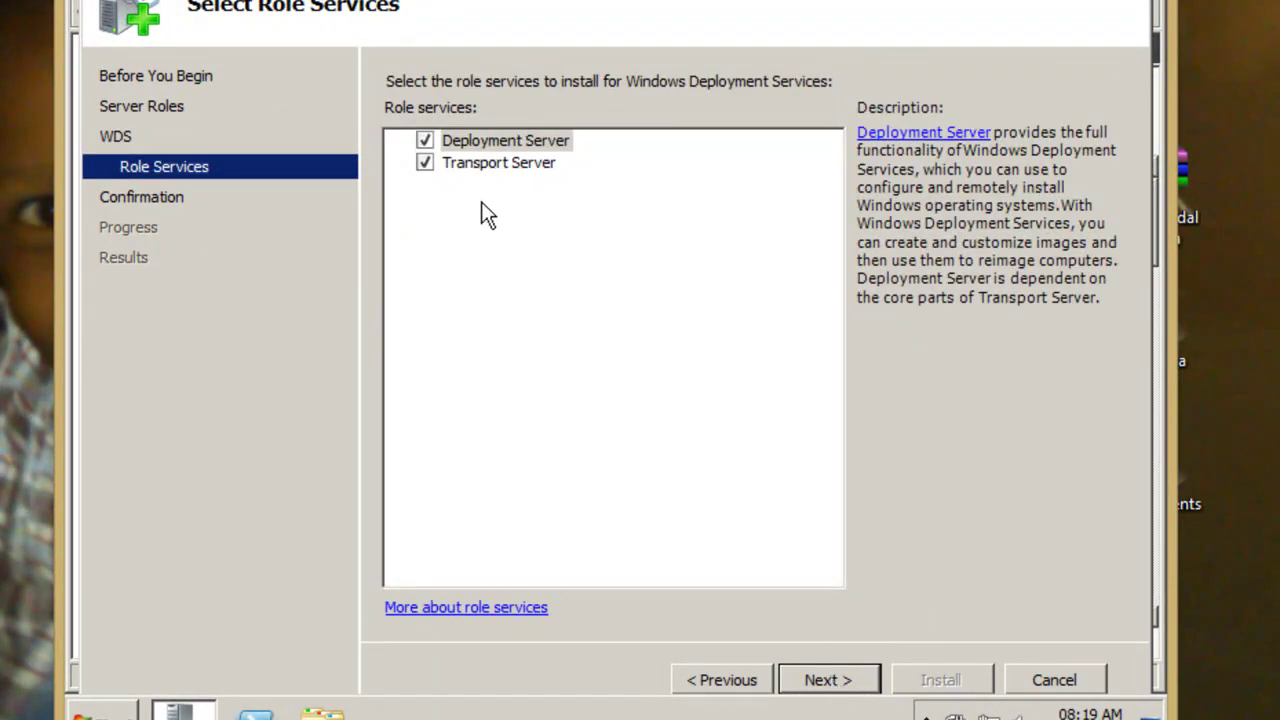
{"action": "left_click", "coordinate": [831, 680]}
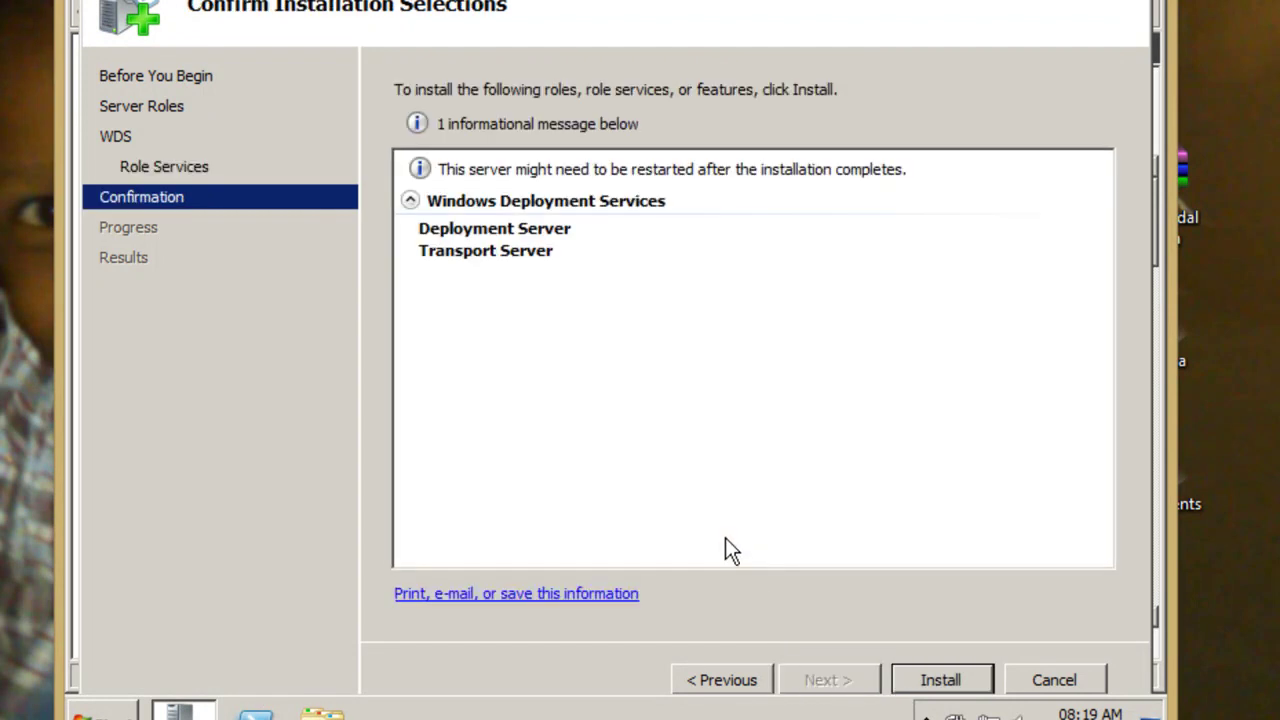
{"action": "left_click", "coordinate": [940, 679]}
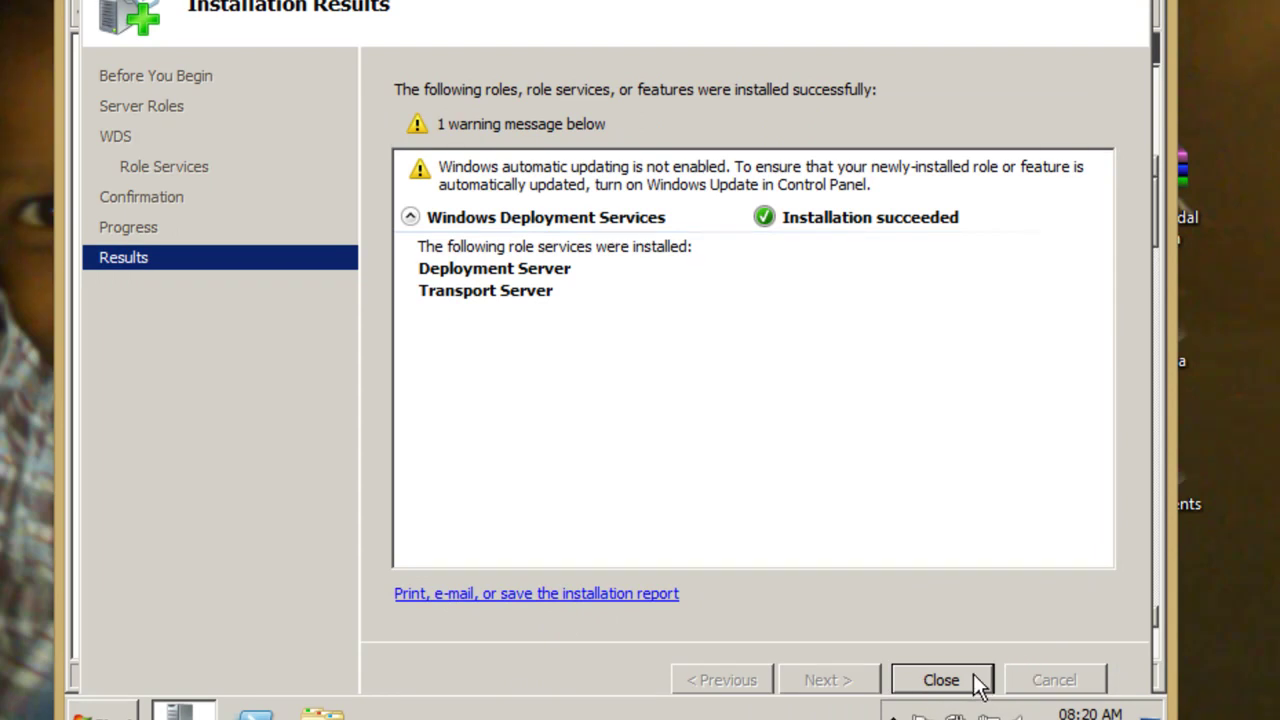
{"action": "left_click", "coordinate": [976, 683]}
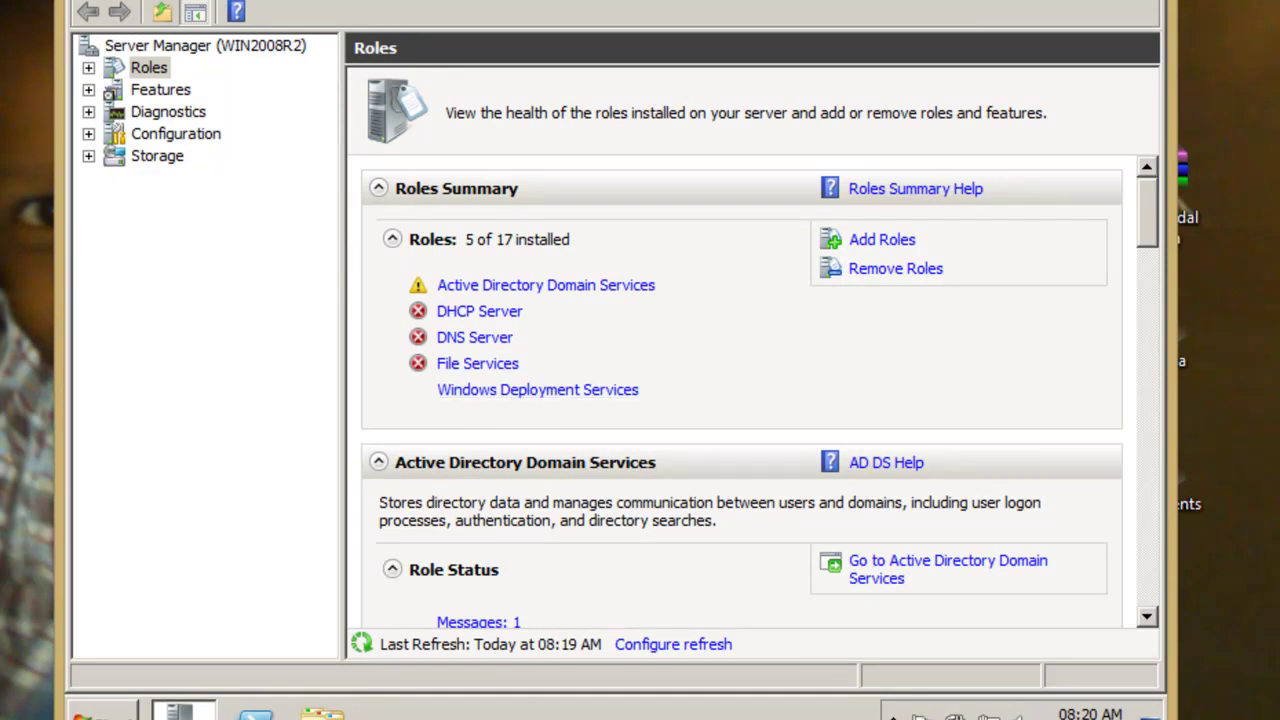
- Open the Windows Deployment Services console from the administrative tools and select the WIN2008R2 server under Servers
{"action": "left_click", "coordinate": [95, 712]}
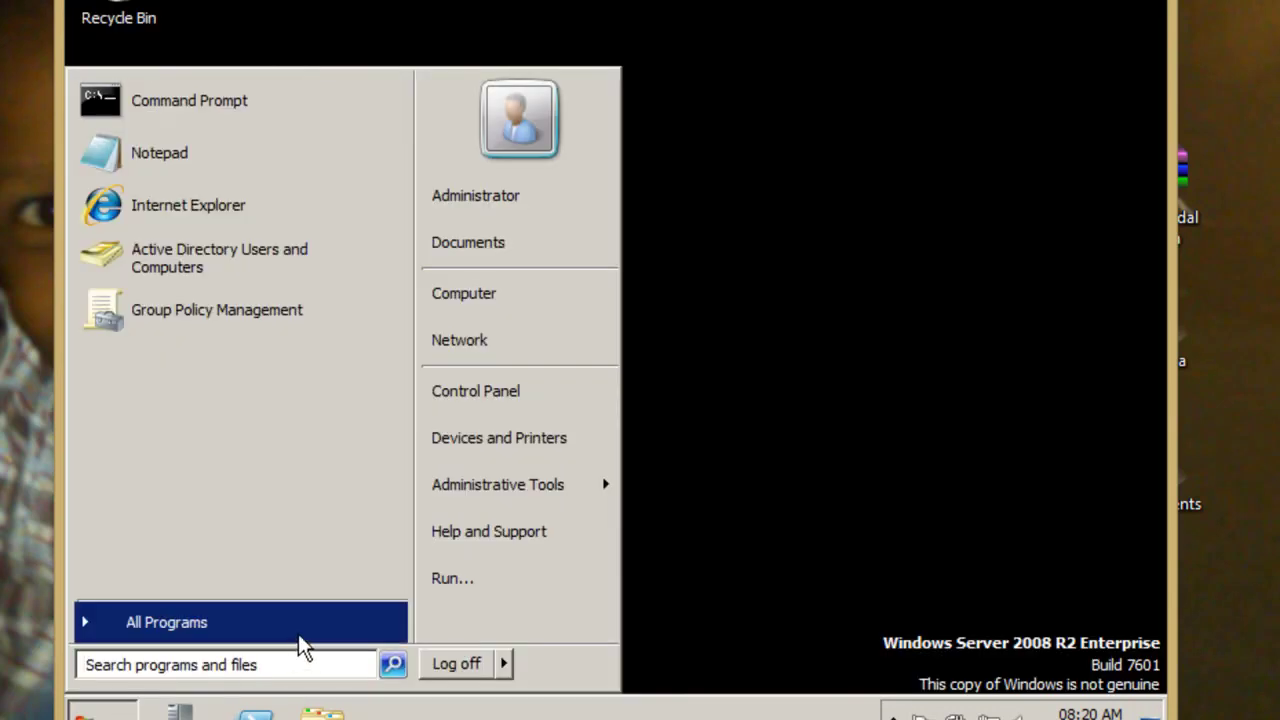
{"action": "mouse_move", "coordinate": [553, 485]}
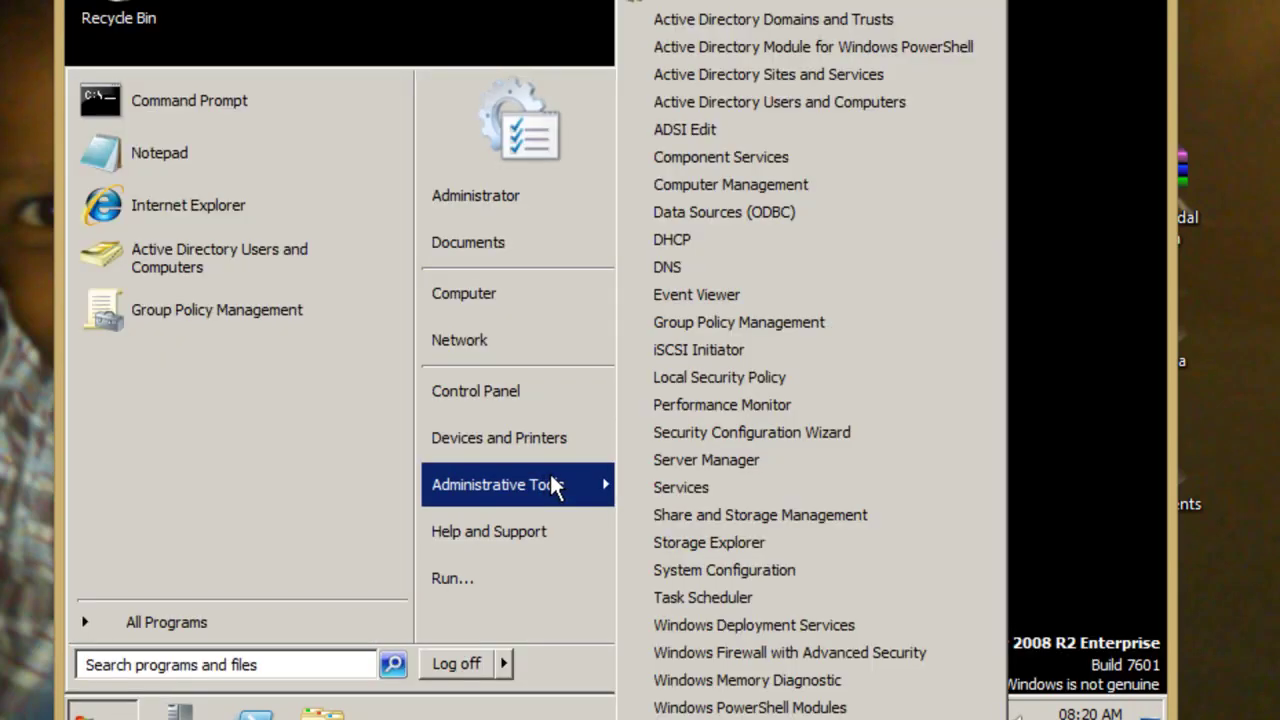
{"action": "left_click", "coordinate": [813, 628]}
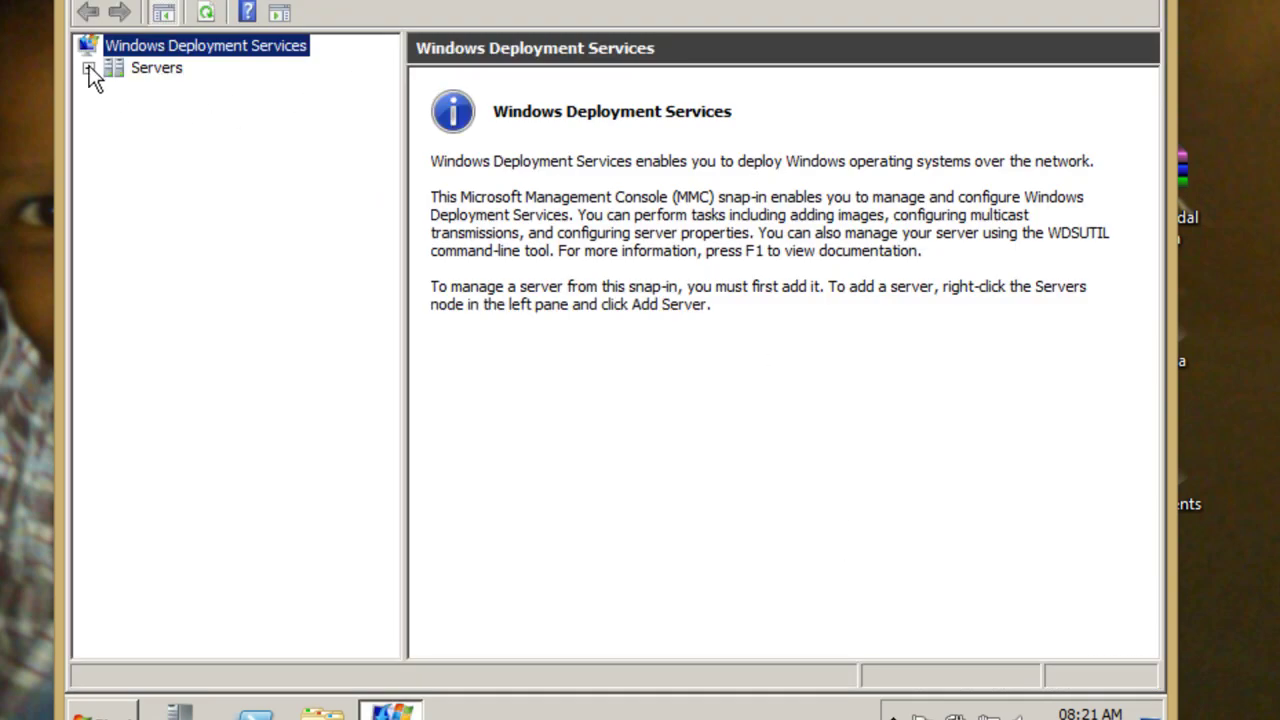
{"action": "left_click", "coordinate": [89, 68]}
{"action": "left_click", "coordinate": [175, 91]}
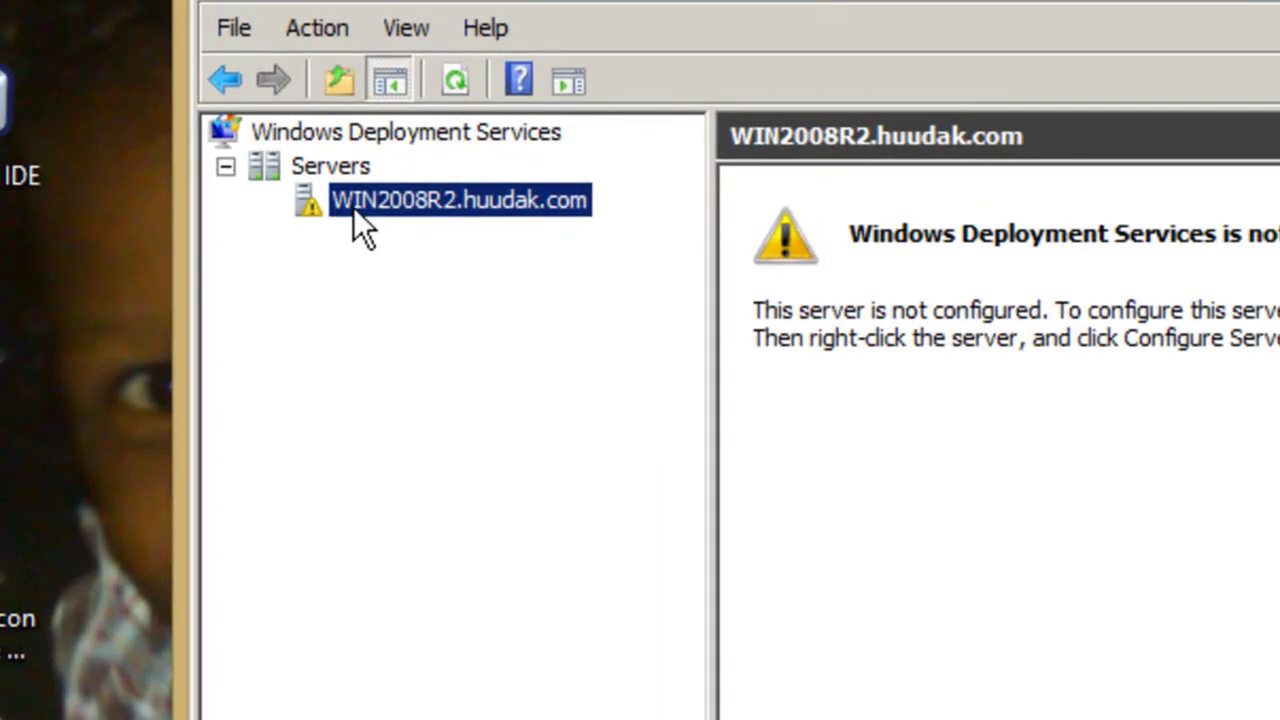
- Start configuring the selected server with C:\RemoteInstall as the remote installation folder, accepting its placement on the system volume
{"action": "right_click", "coordinate": [172, 95]}
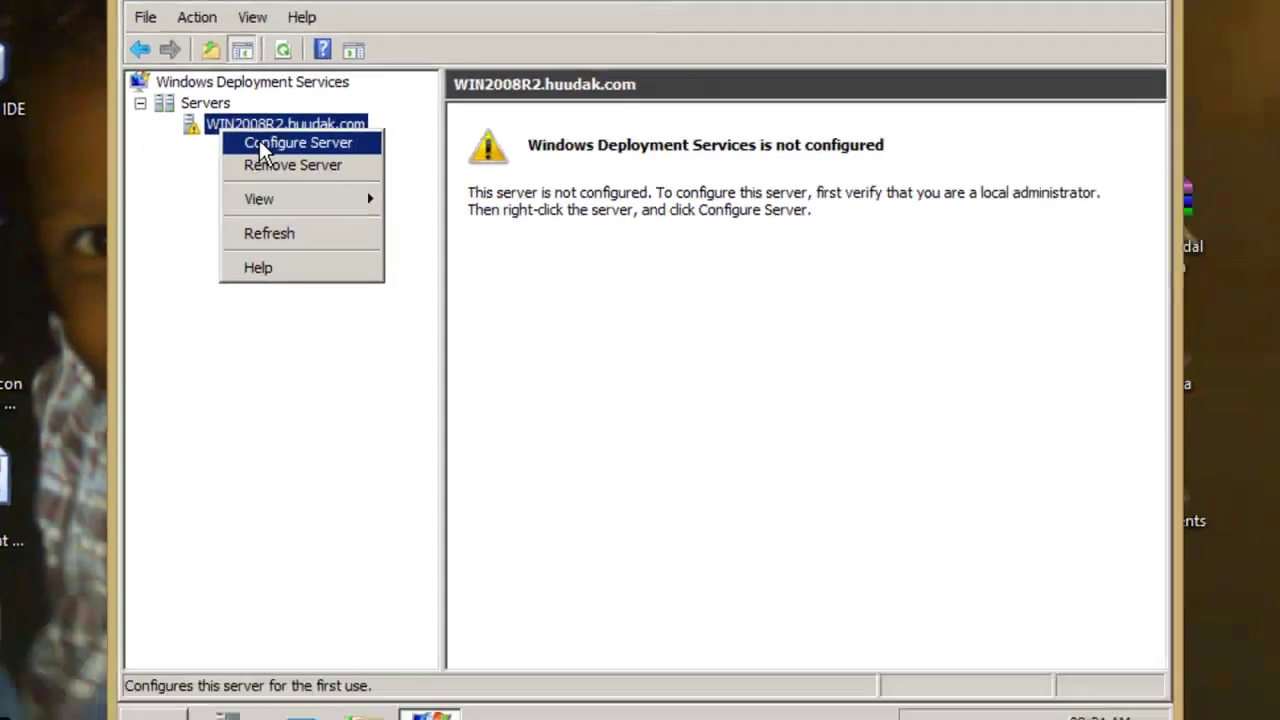
{"action": "left_click", "coordinate": [421, 222]}
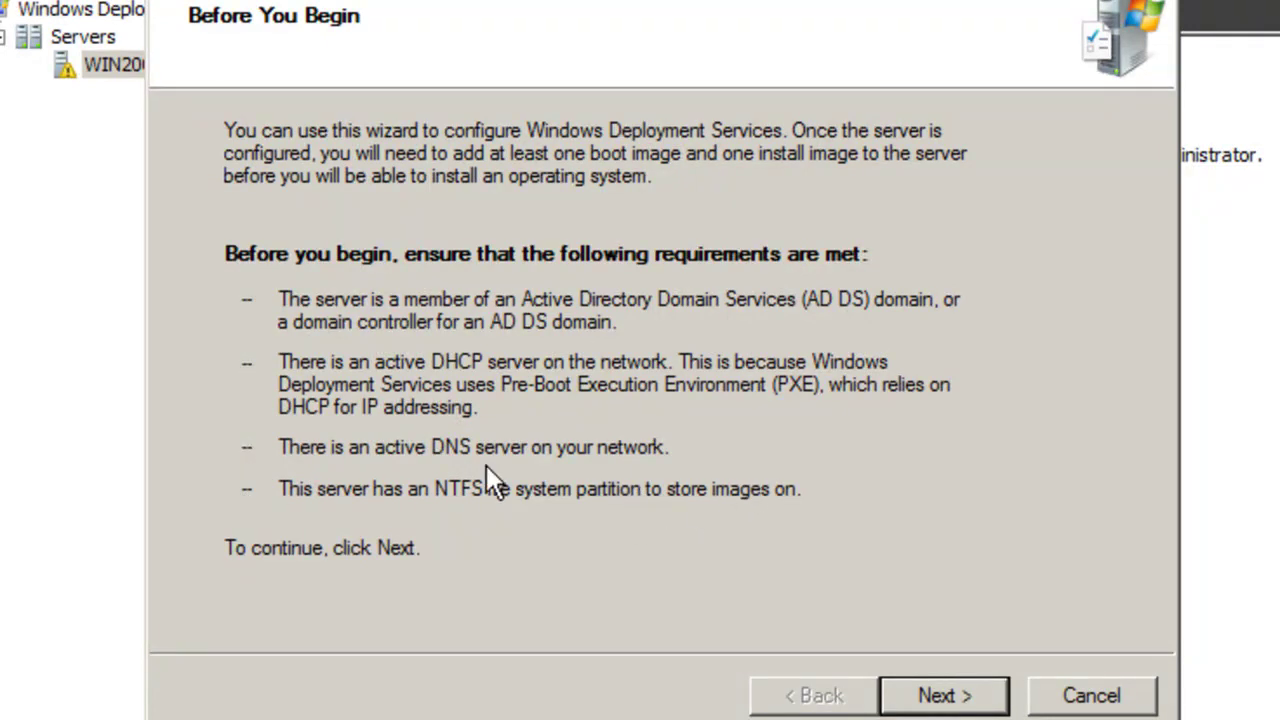
{"action": "left_click", "coordinate": [929, 699]}
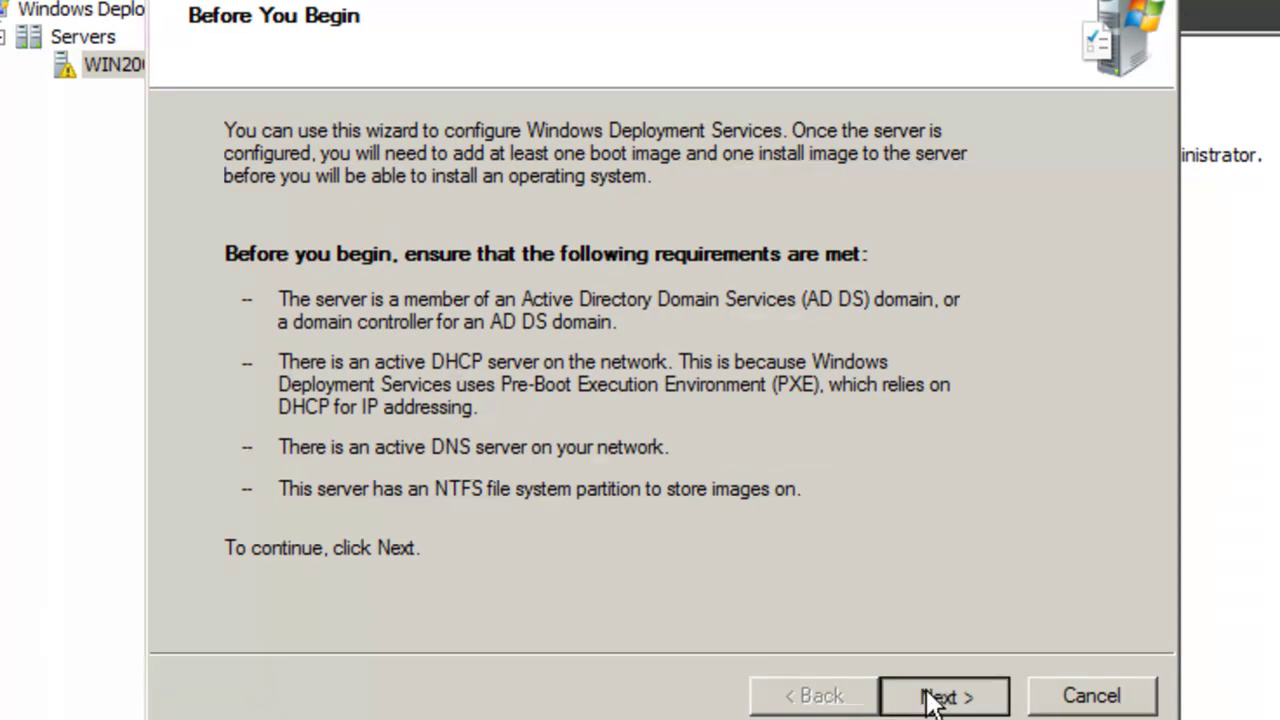
{"action": "left_click", "coordinate": [411, 357]}
{"action": "left_click_drag", "start_coordinate": [364, 346], "coordinate": [230, 347]}
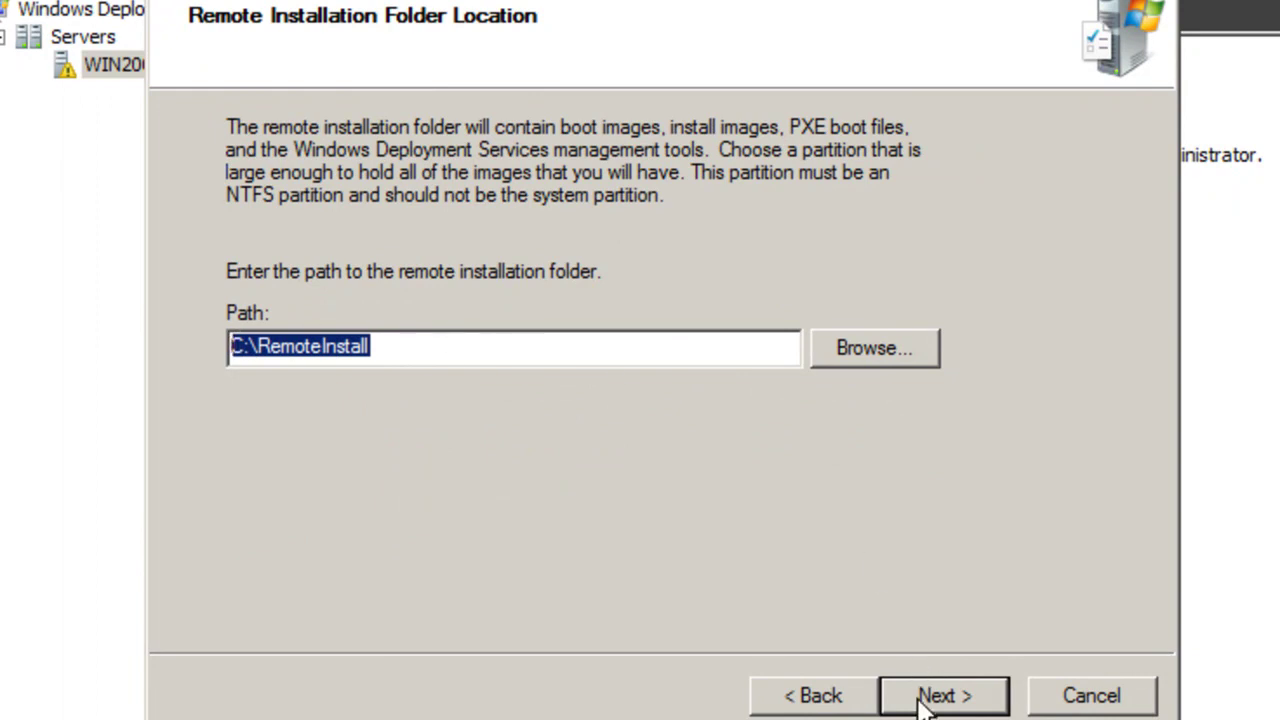
{"action": "left_click", "coordinate": [920, 700]}
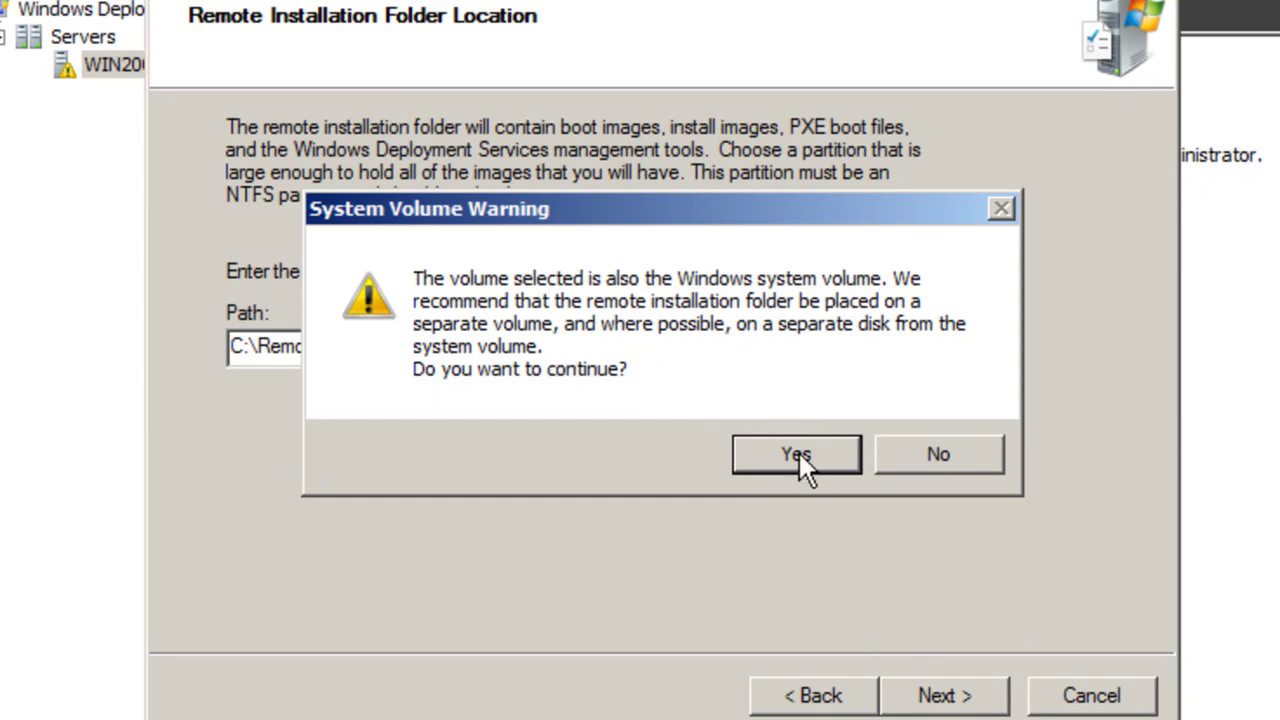
{"action": "left_click", "coordinate": [771, 454]}
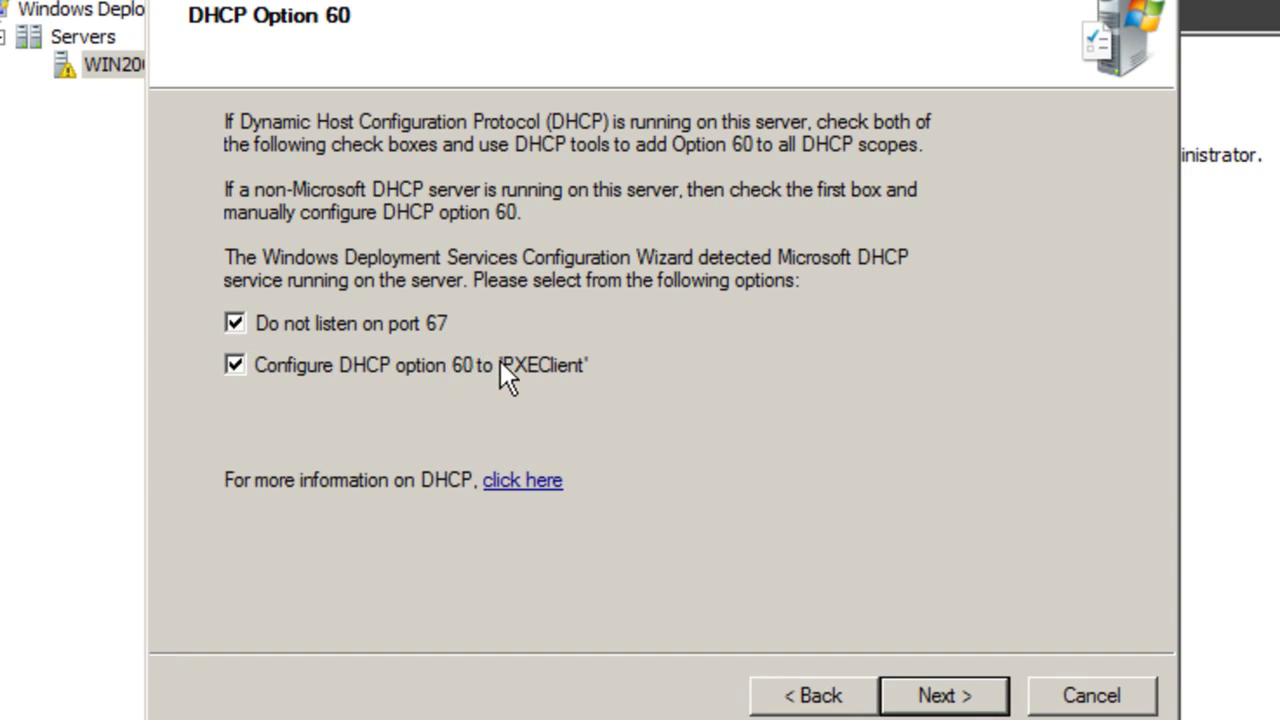
- Keep both DHCP options enabled, set PXE to respond to all known and unknown client computers, and finish without adding images
{"action": "left_click", "coordinate": [950, 694]}
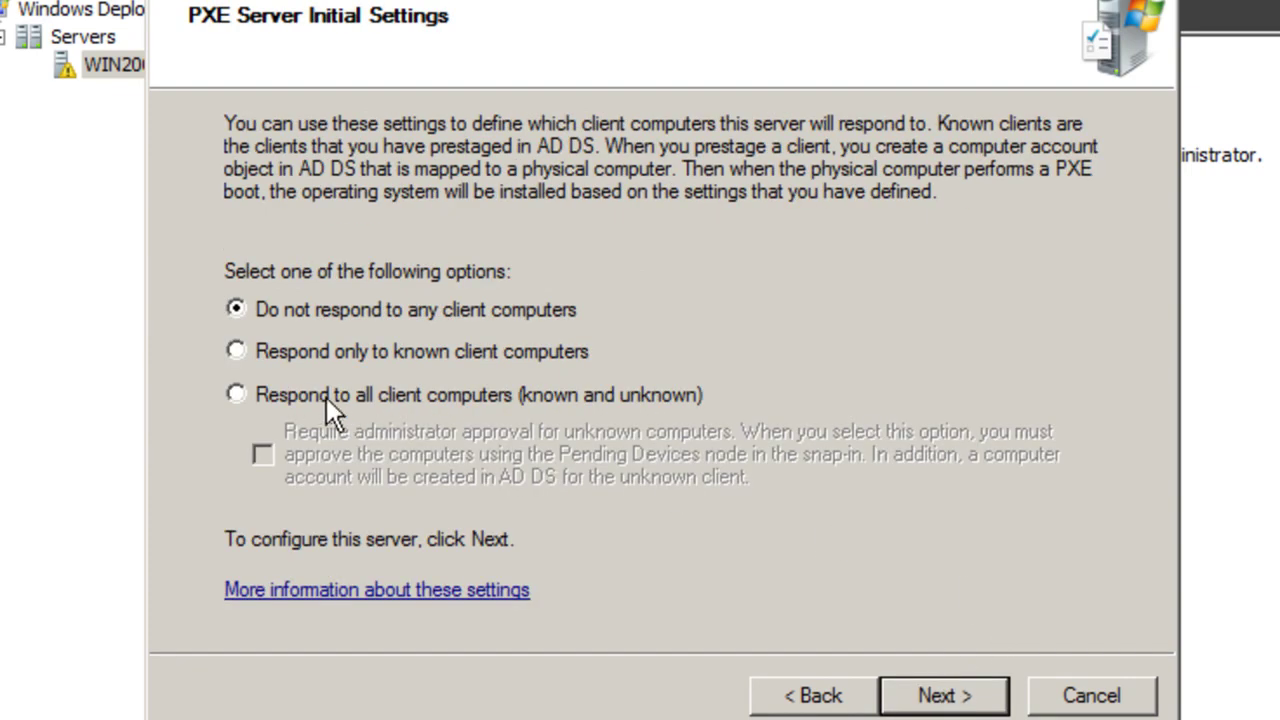
{"action": "left_click", "coordinate": [270, 392]}
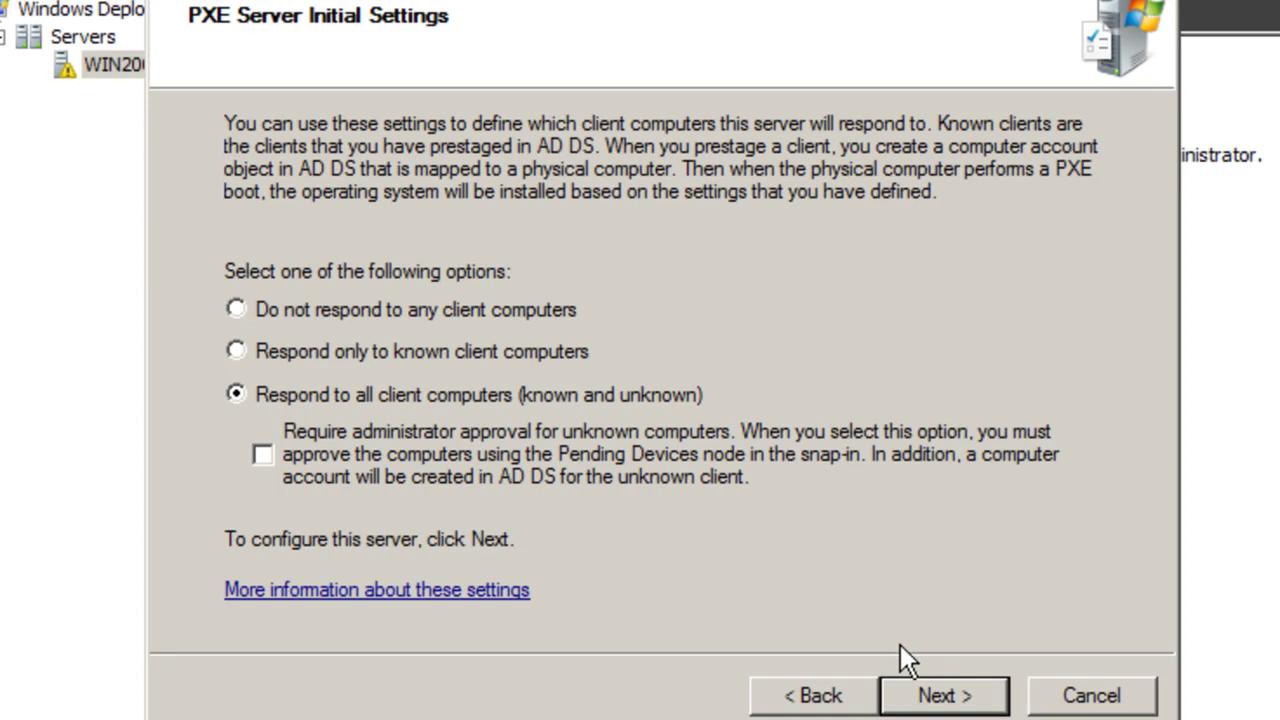
{"action": "left_click", "coordinate": [920, 694]}
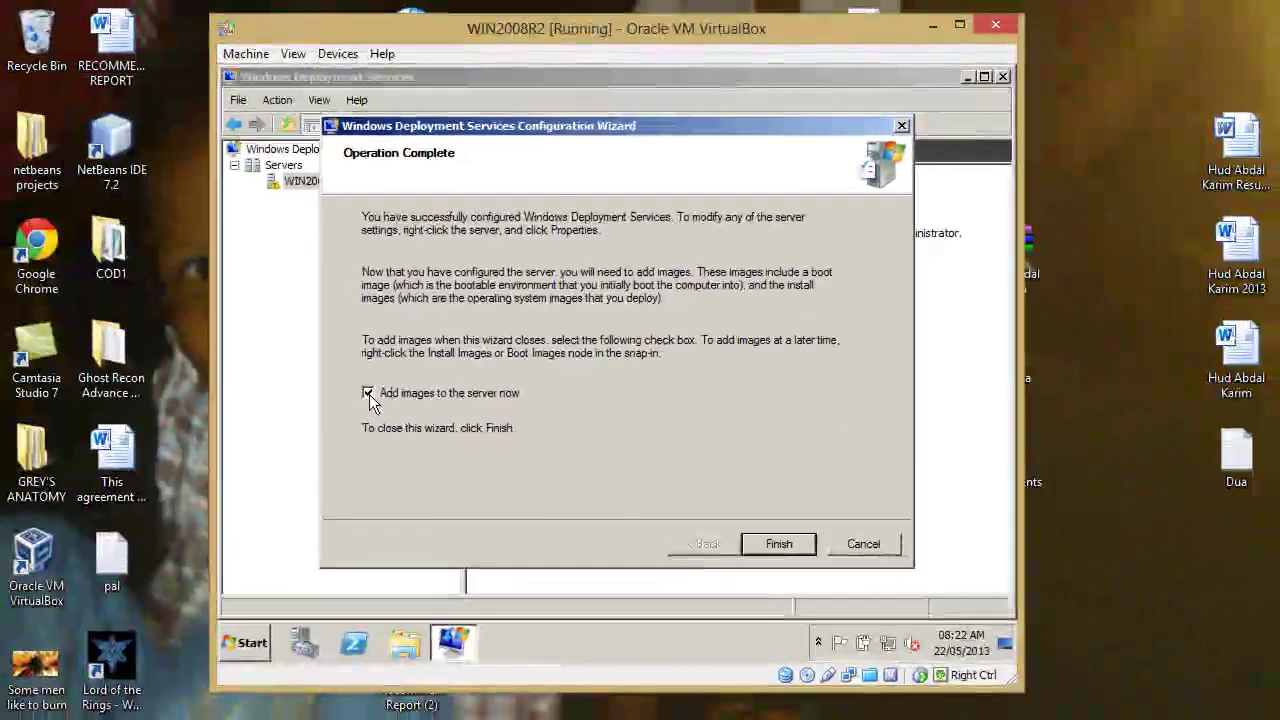
{"action": "left_click", "coordinate": [119, 409]}
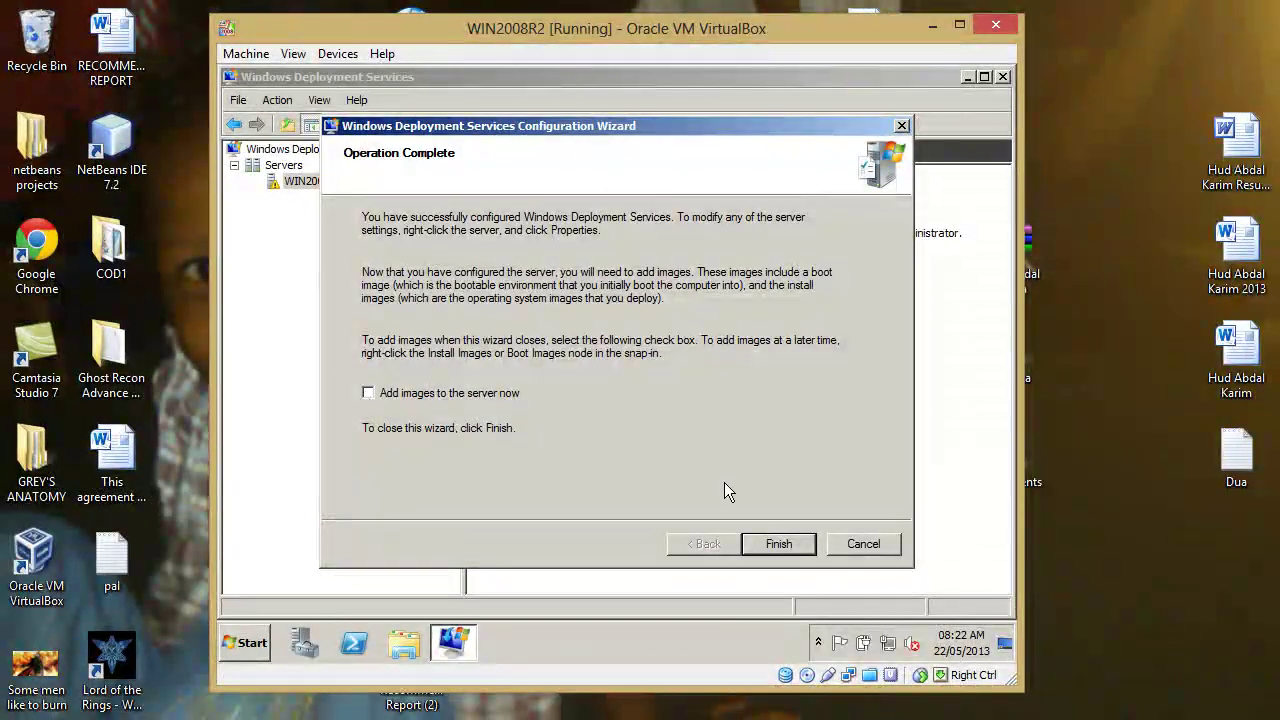
{"action": "left_click", "coordinate": [778, 543]}
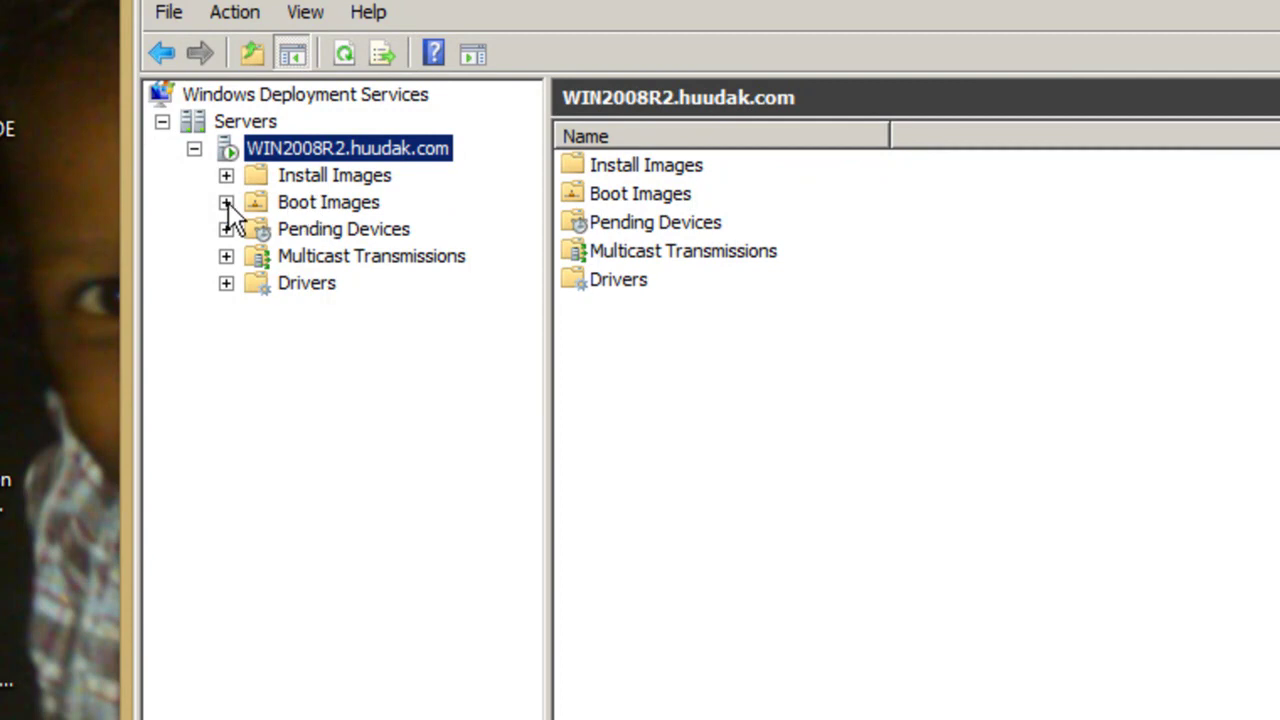
- Start adding an install image to the server in a new image group named ImageGroup1
{"action": "right_click", "coordinate": [360, 176]}
{"action": "left_click", "coordinate": [428, 188]}
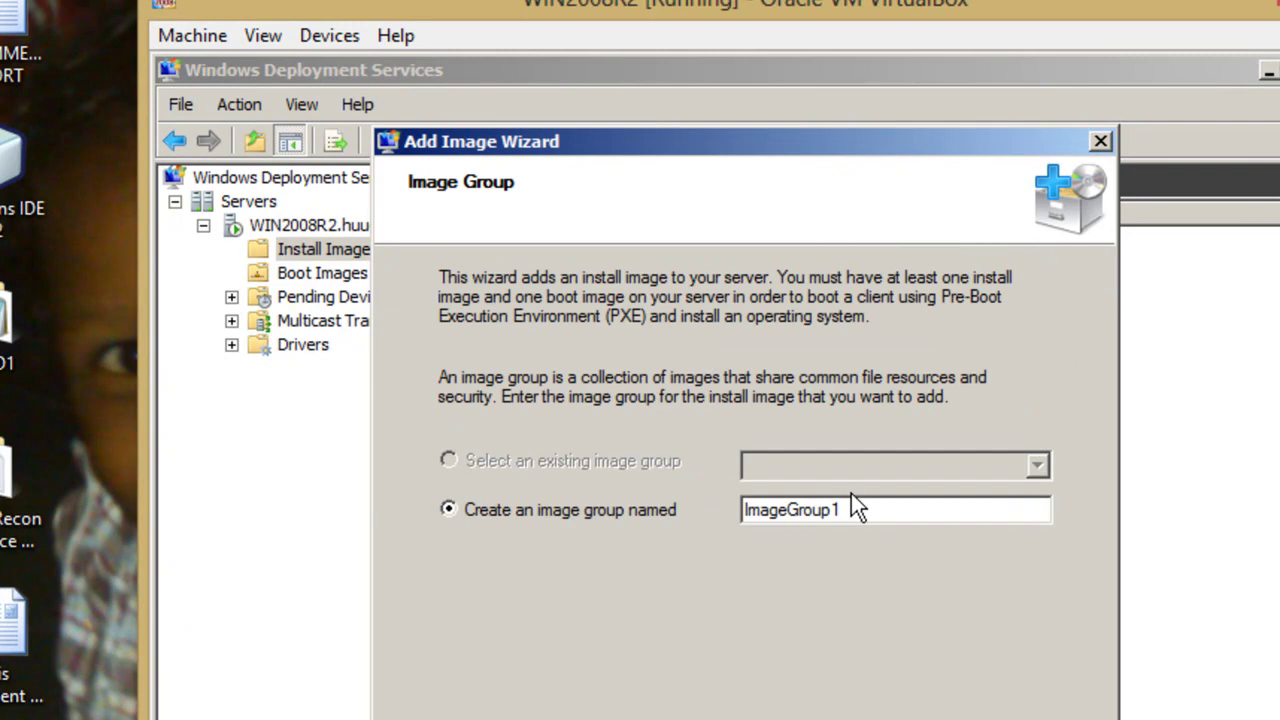
{"action": "double_click", "coordinate": [791, 509]}
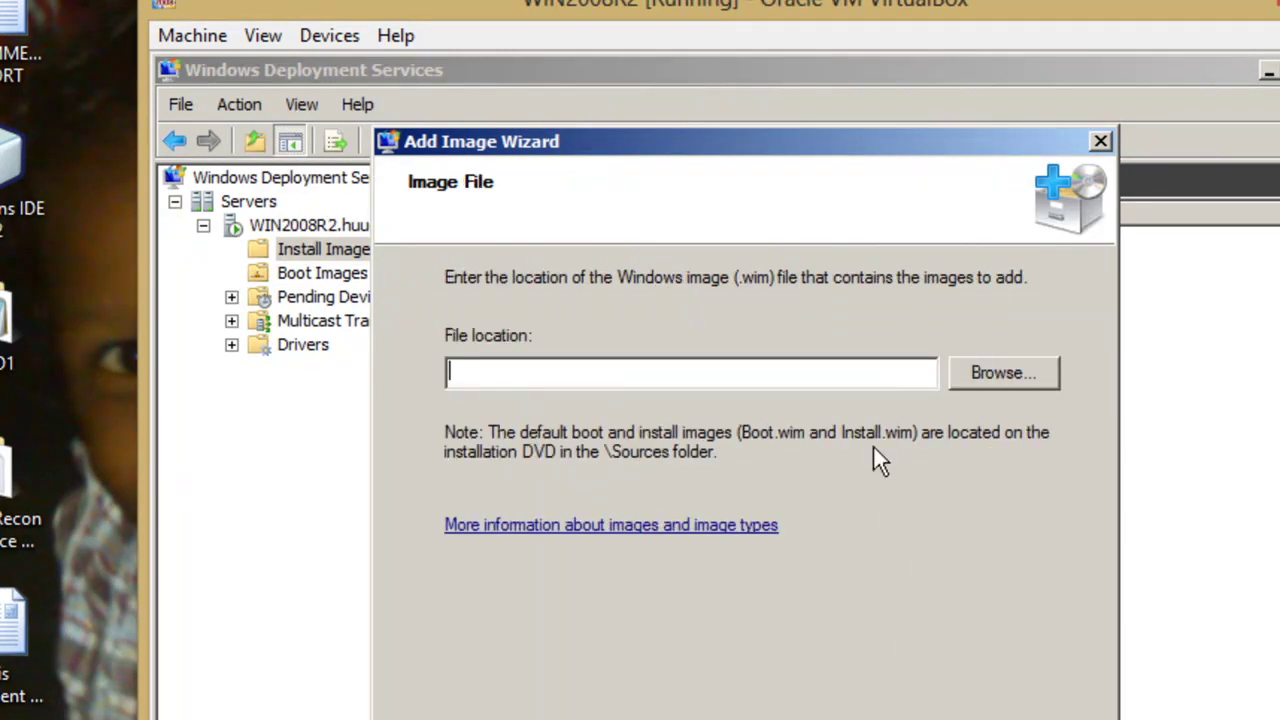
- Choose INSTALL.WIM from the SOURCES folder on CD drive D: as the install image file
{"action": "left_click", "coordinate": [1018, 370]}
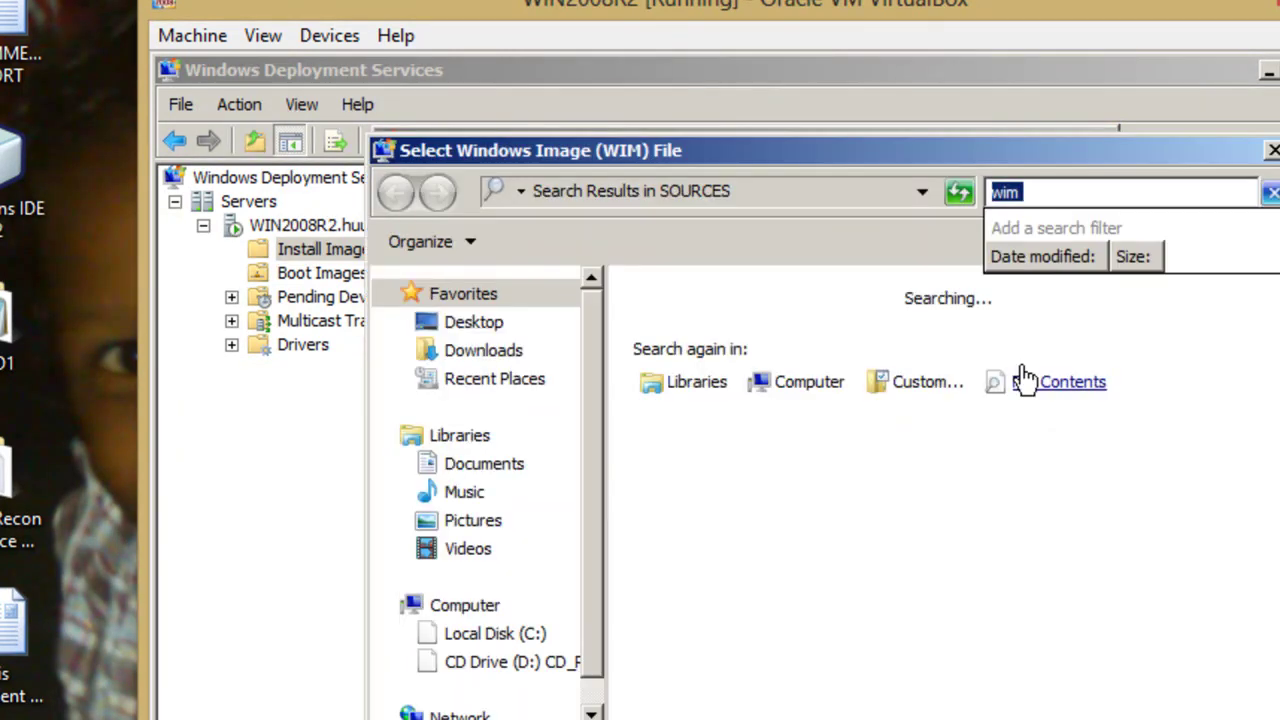
{"action": "left_click_drag", "start_coordinate": [598, 516], "coordinate": [602, 662]}
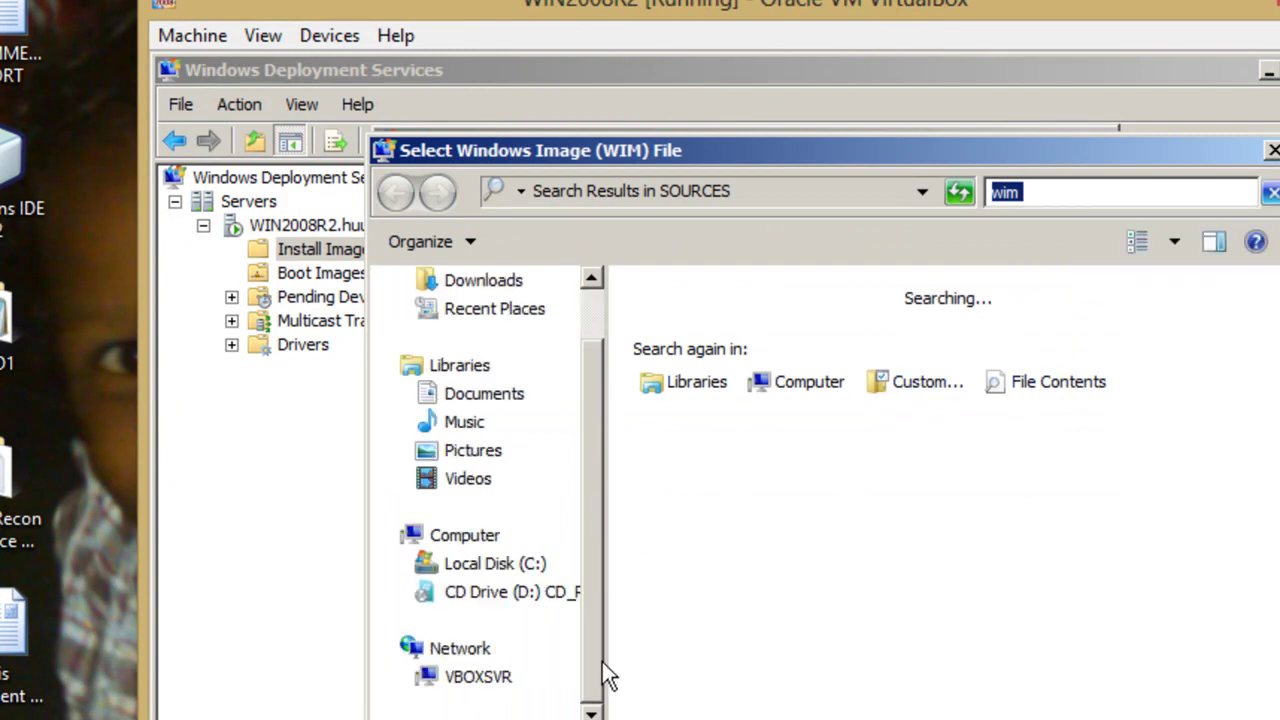
{"action": "left_click", "coordinate": [538, 594]}
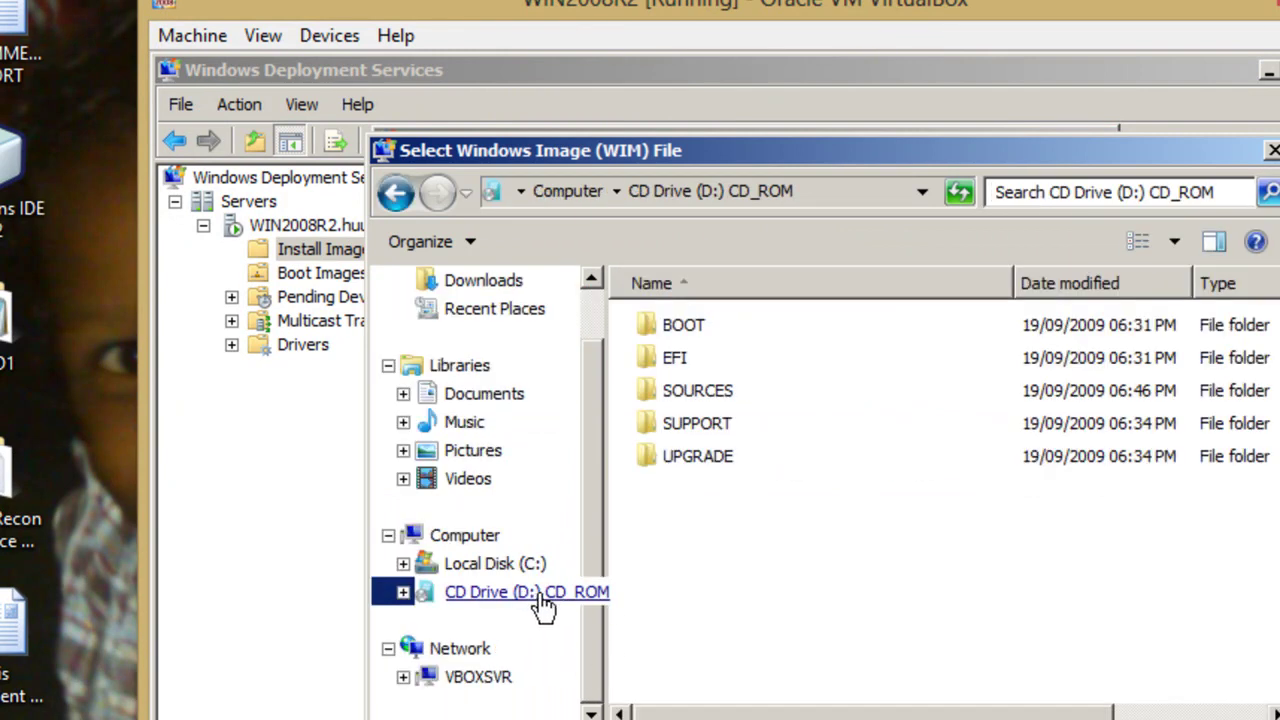
{"action": "double_click", "coordinate": [665, 388]}
{"action": "left_click", "coordinate": [706, 652]}
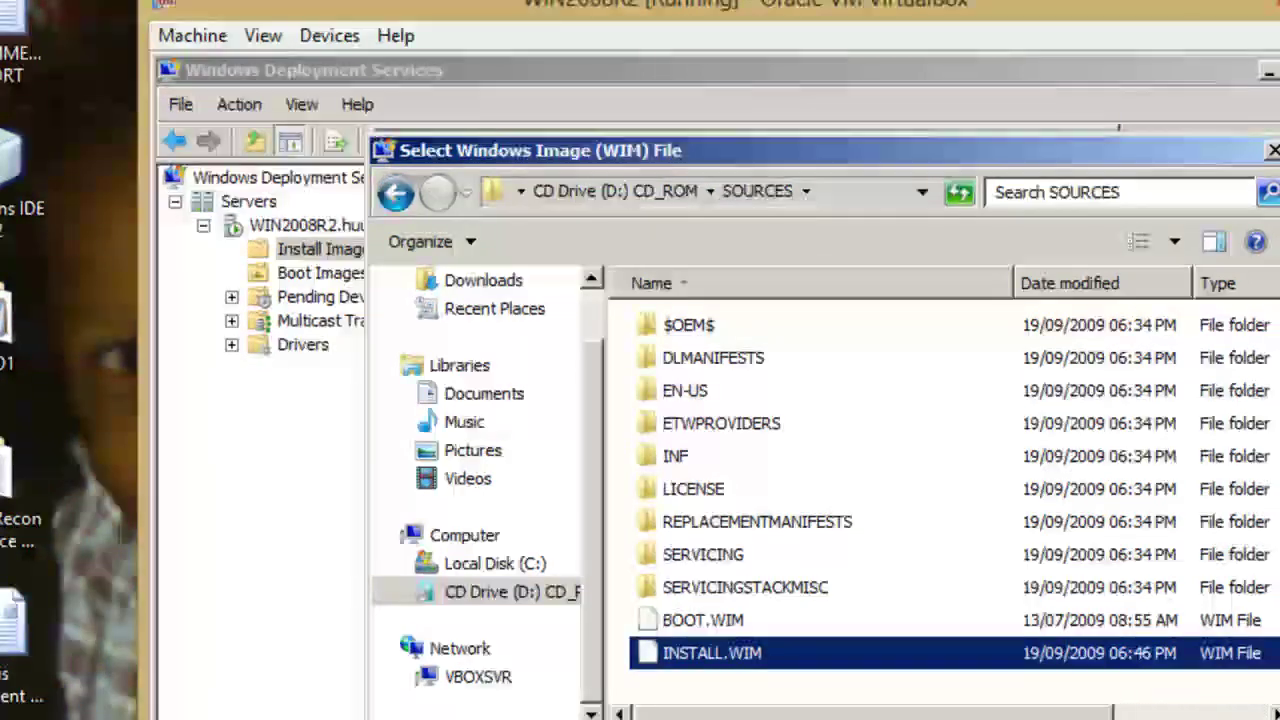
{"action": "key", "text": "Return"}
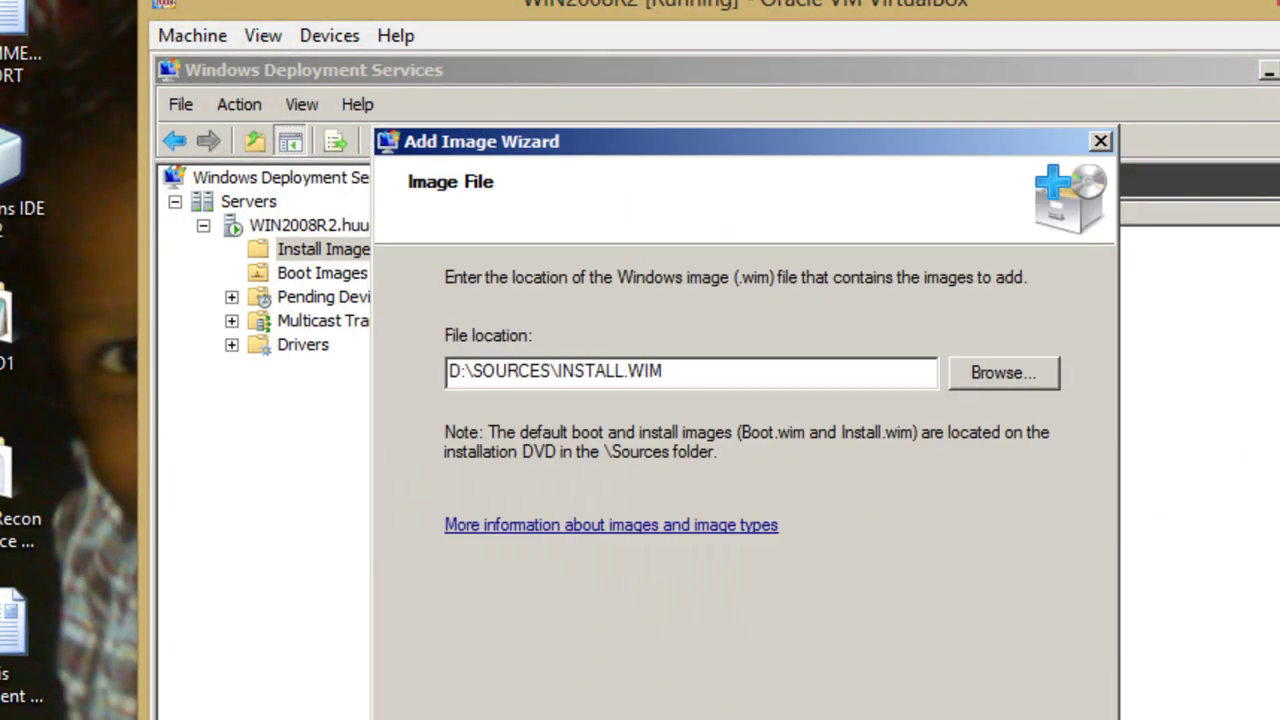
{"action": "key", "text": "Return"}
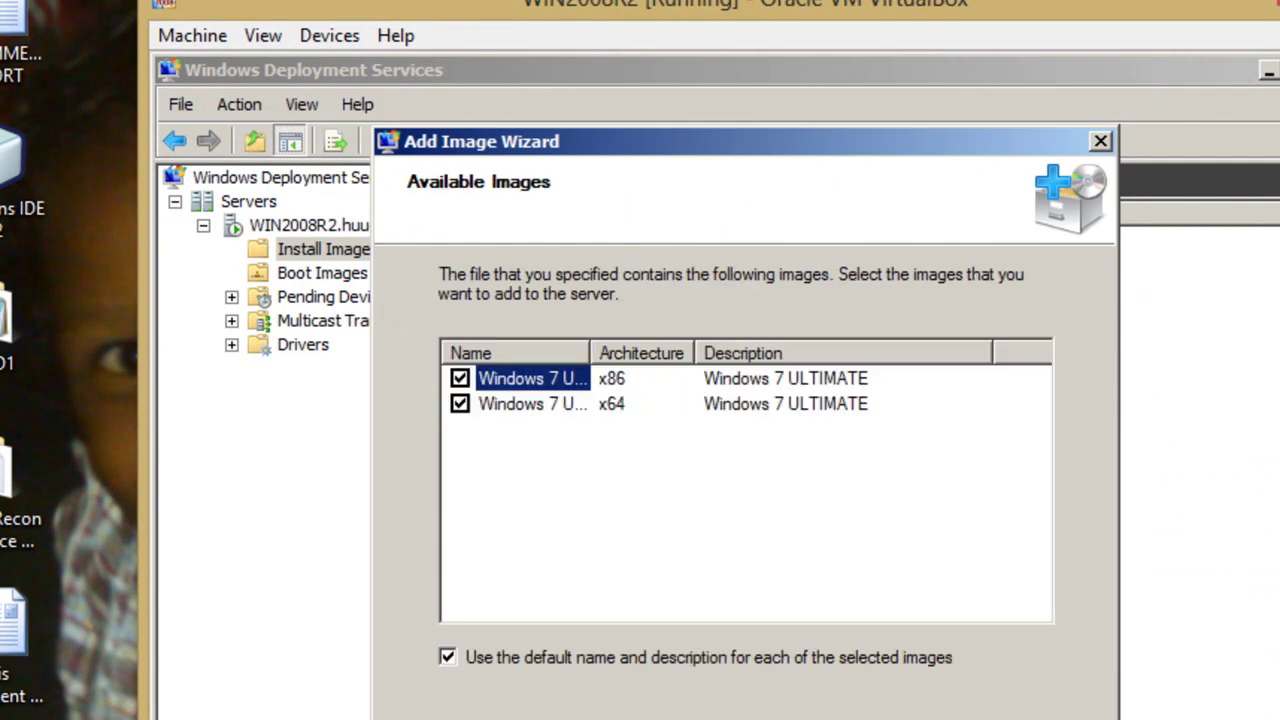
- Add both the Windows 7 Ultimate x86 and x64 images to the server with their default names and descriptions
{"action": "left_click_drag", "start_coordinate": [590, 353], "coordinate": [717, 355]}
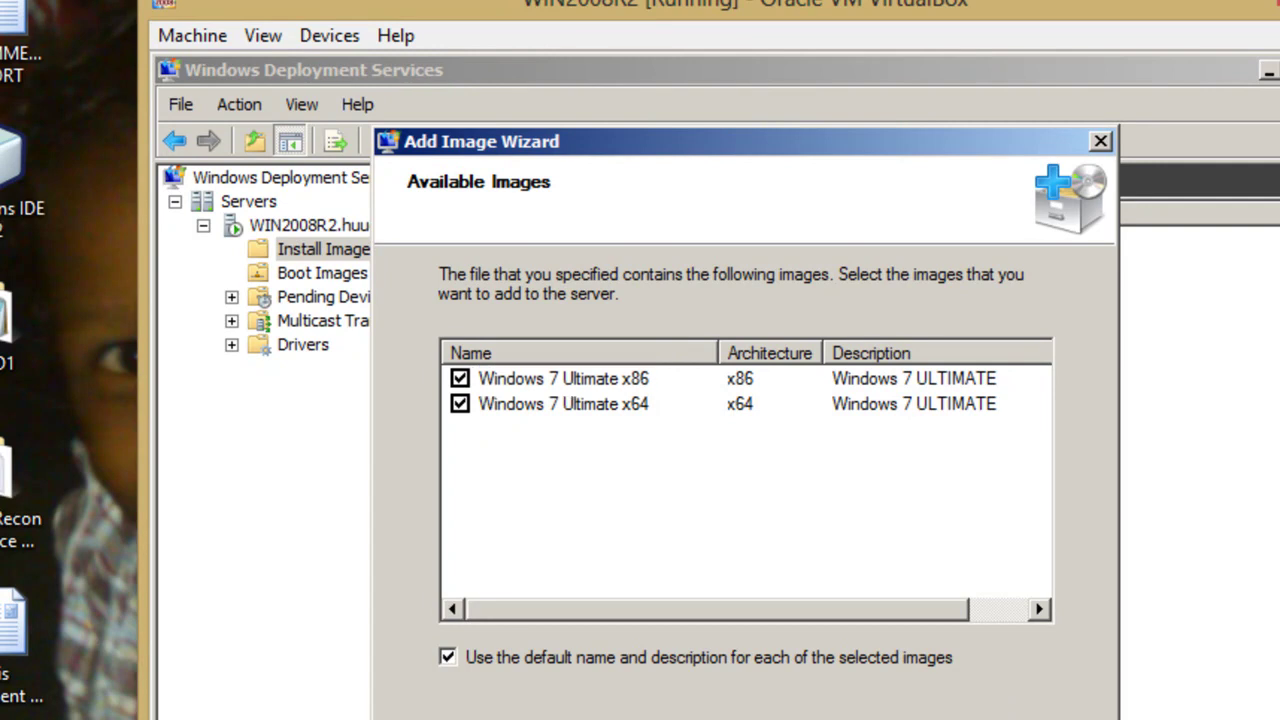
{"action": "key", "text": "Return"}
{"action": "key", "text": "Return"}
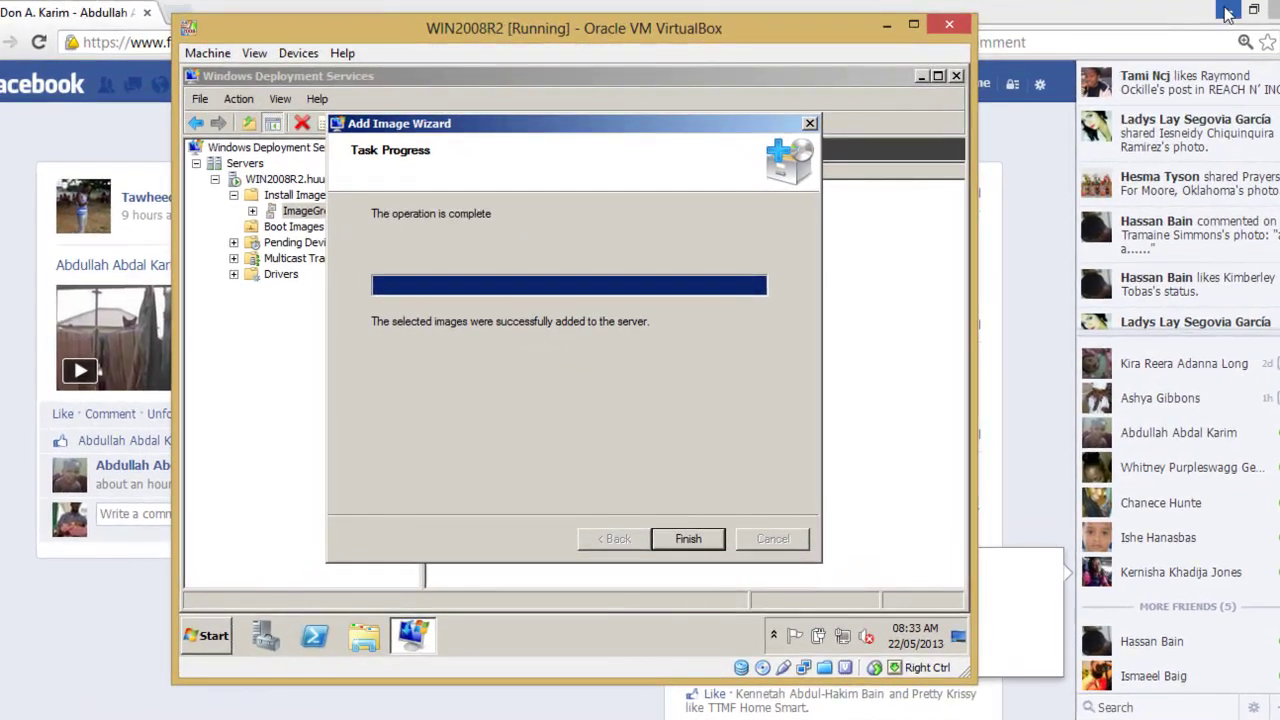
{"action": "left_click", "coordinate": [1226, 12]}
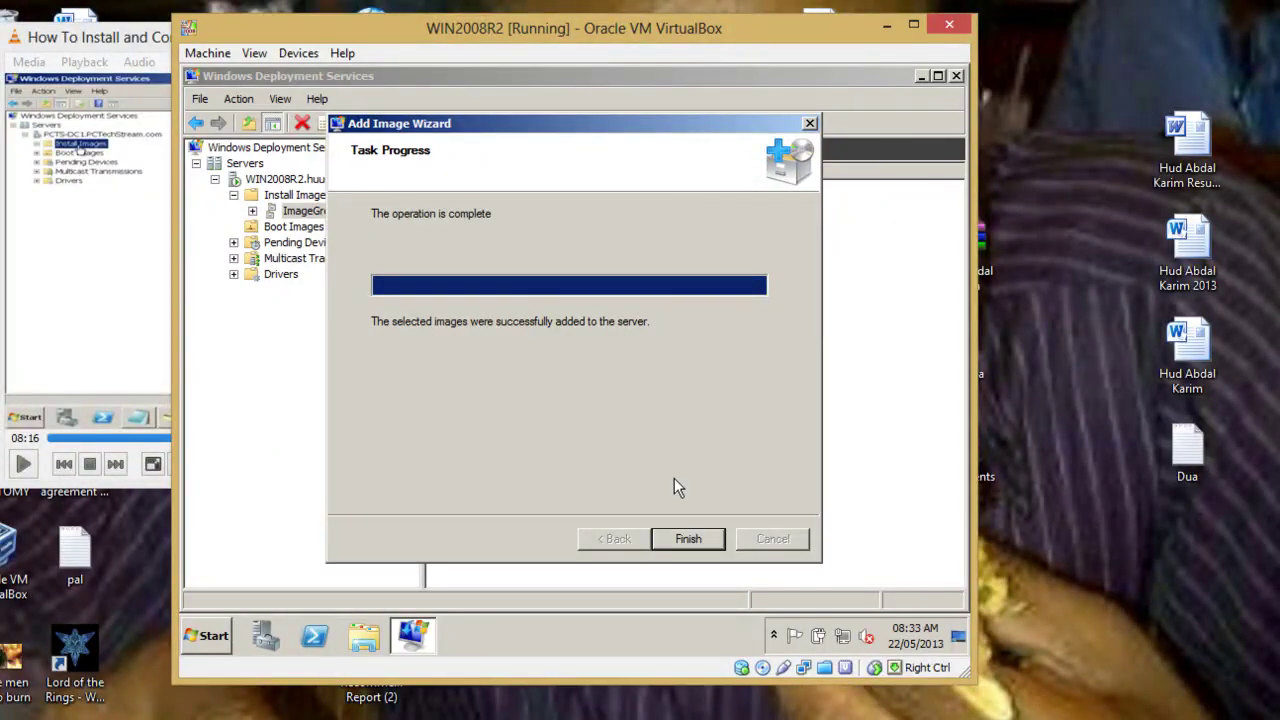
- Close the completed install image wizard and choose BOOT.WIM from the SOURCES folder on CD drive D: as a new boot image file
{"action": "left_click", "coordinate": [707, 538]}
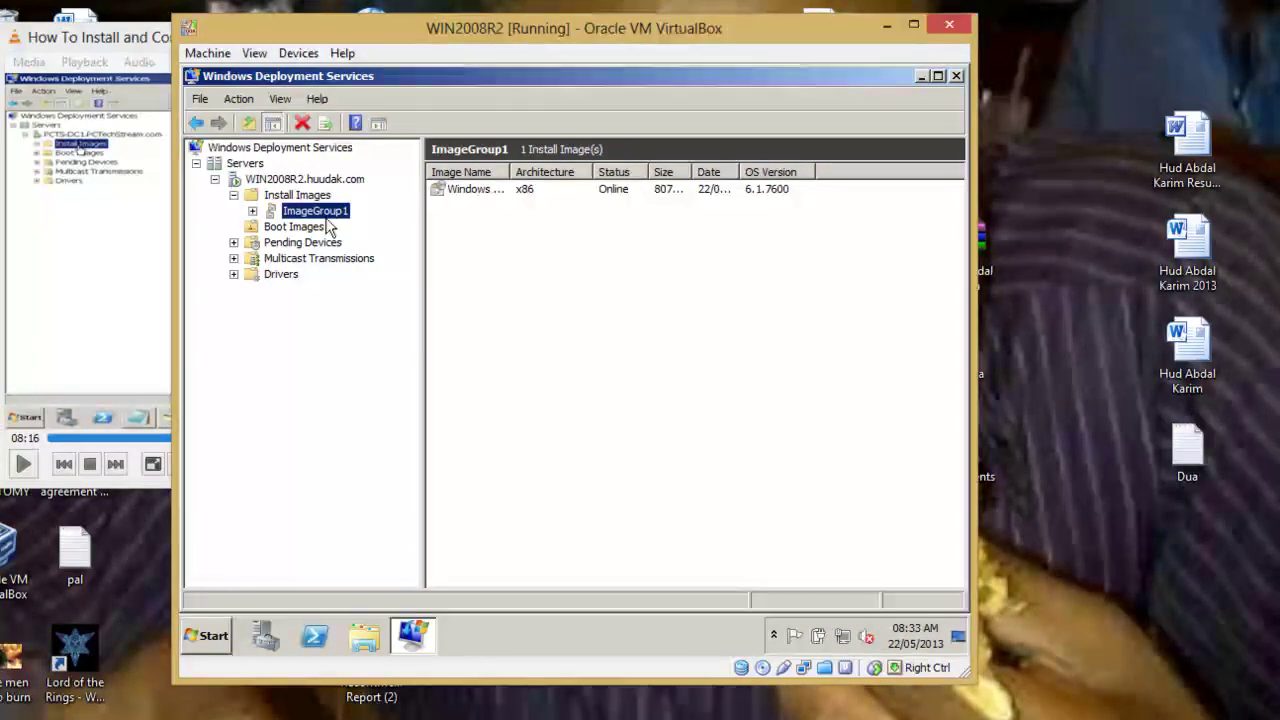
{"action": "left_click", "coordinate": [257, 231]}
{"action": "right_click", "coordinate": [258, 231]}
{"action": "left_click", "coordinate": [320, 237]}
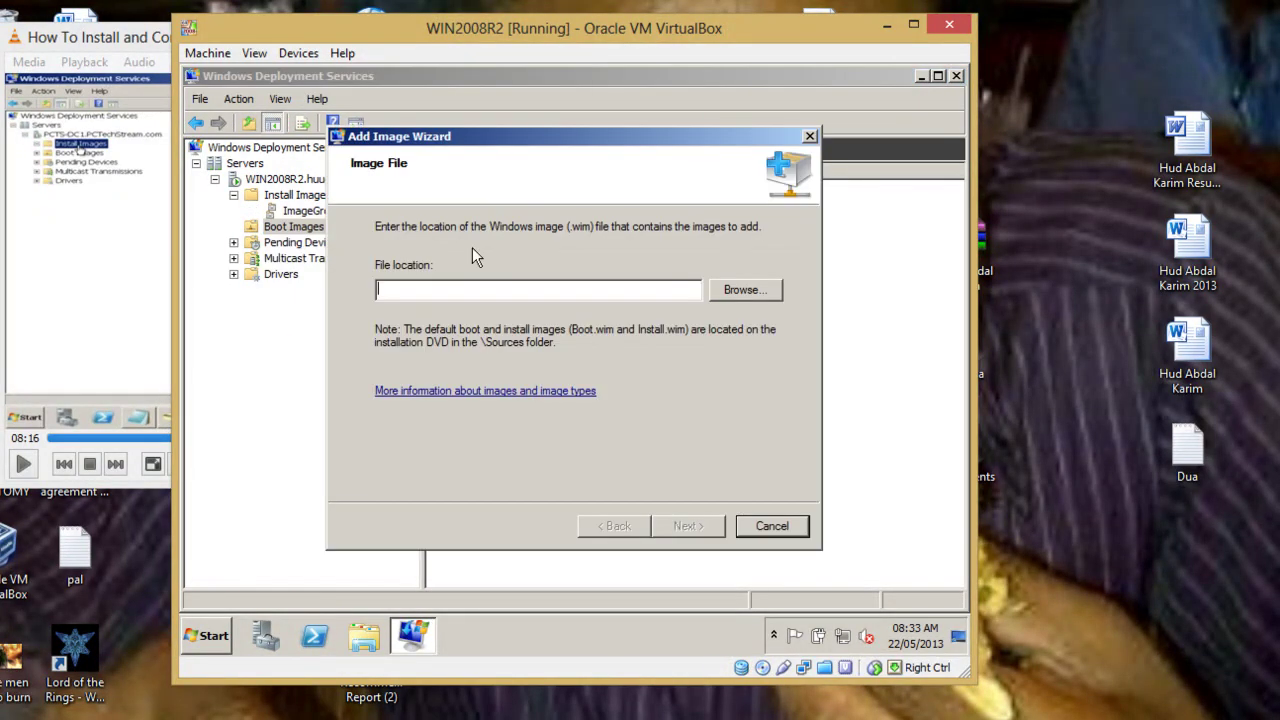
{"action": "left_click", "coordinate": [747, 288]}
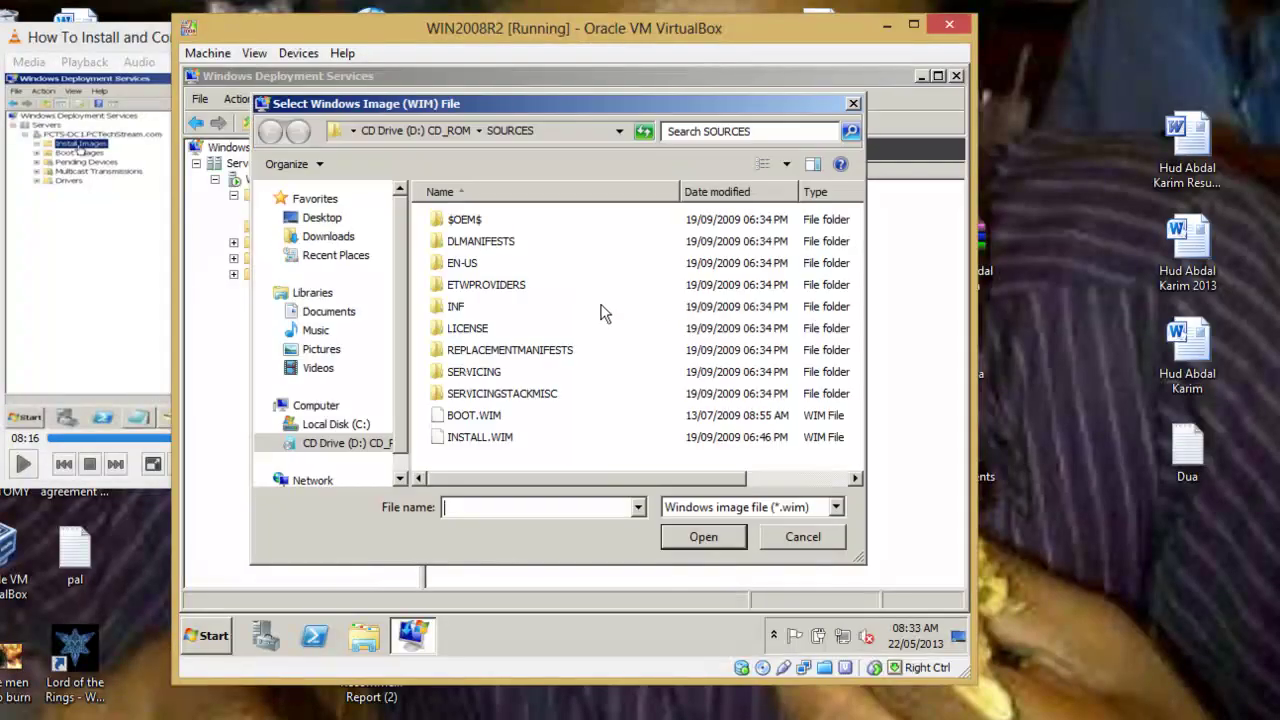
{"action": "left_click", "coordinate": [482, 418]}
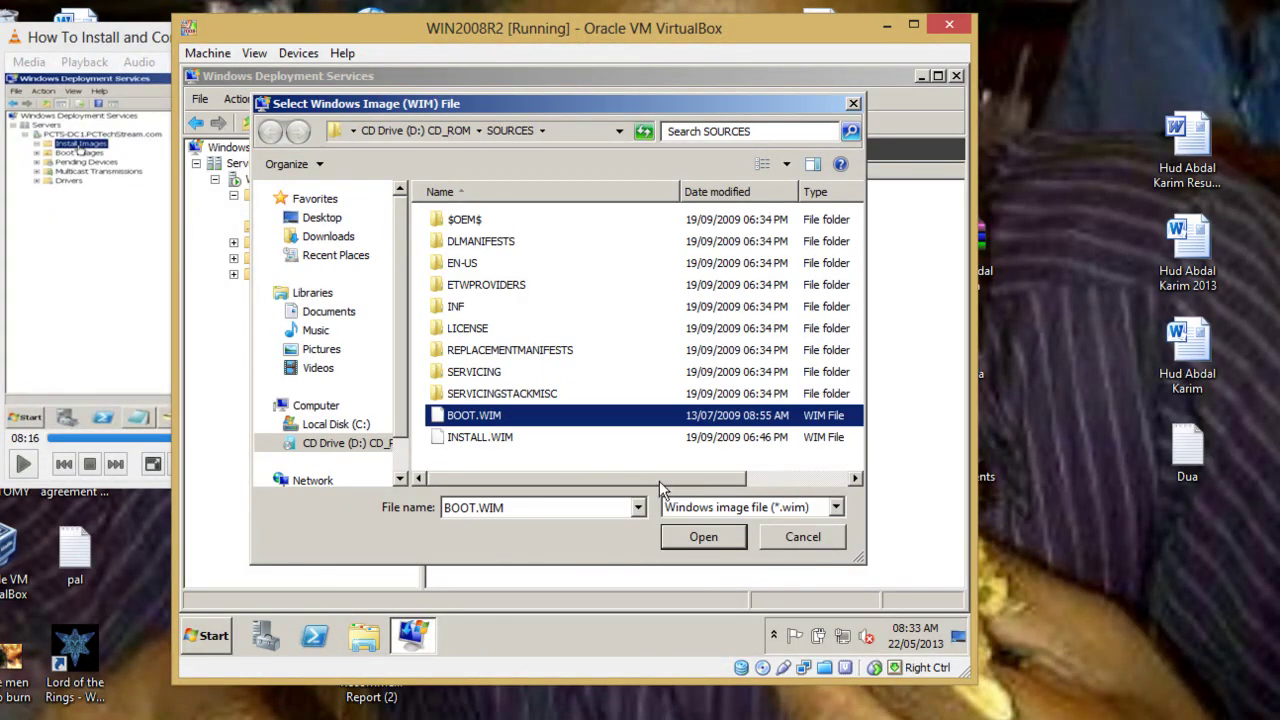
{"action": "left_click", "coordinate": [706, 541]}
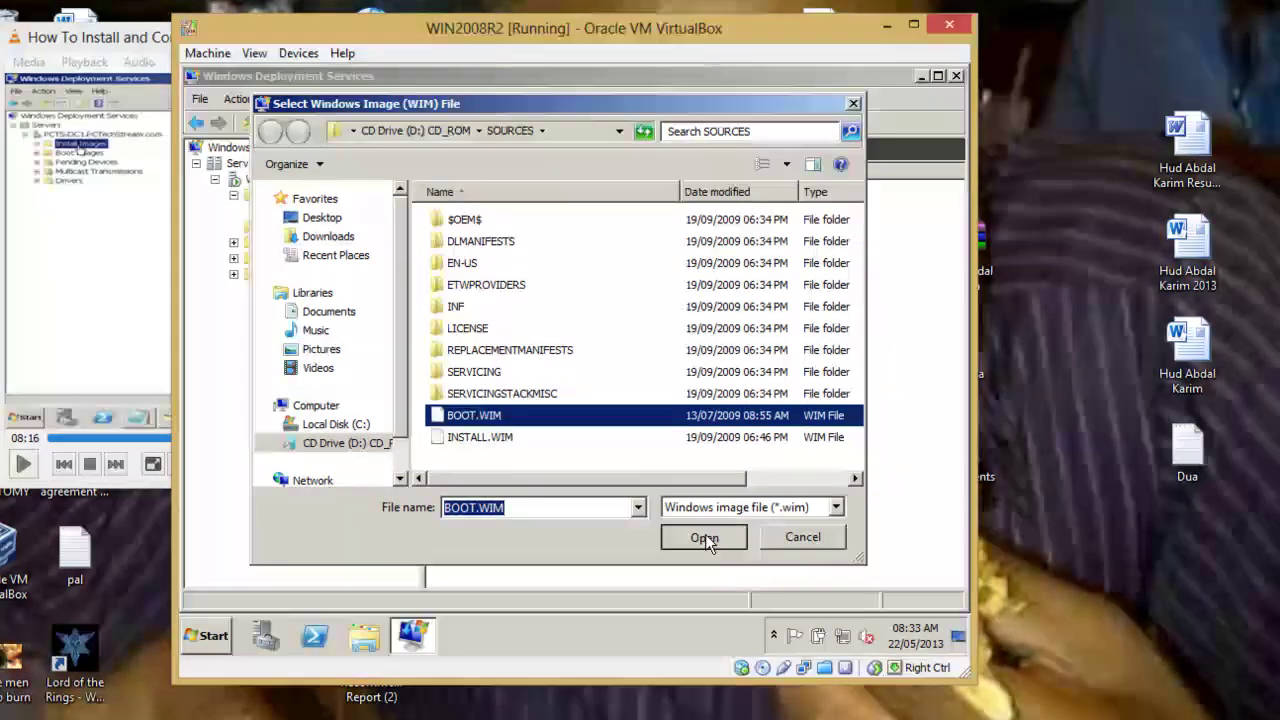
- Add the Microsoft Windows Setup (x86) boot image to the server with its default name and description, and finish the wizard
{"action": "left_click", "coordinate": [683, 527]}
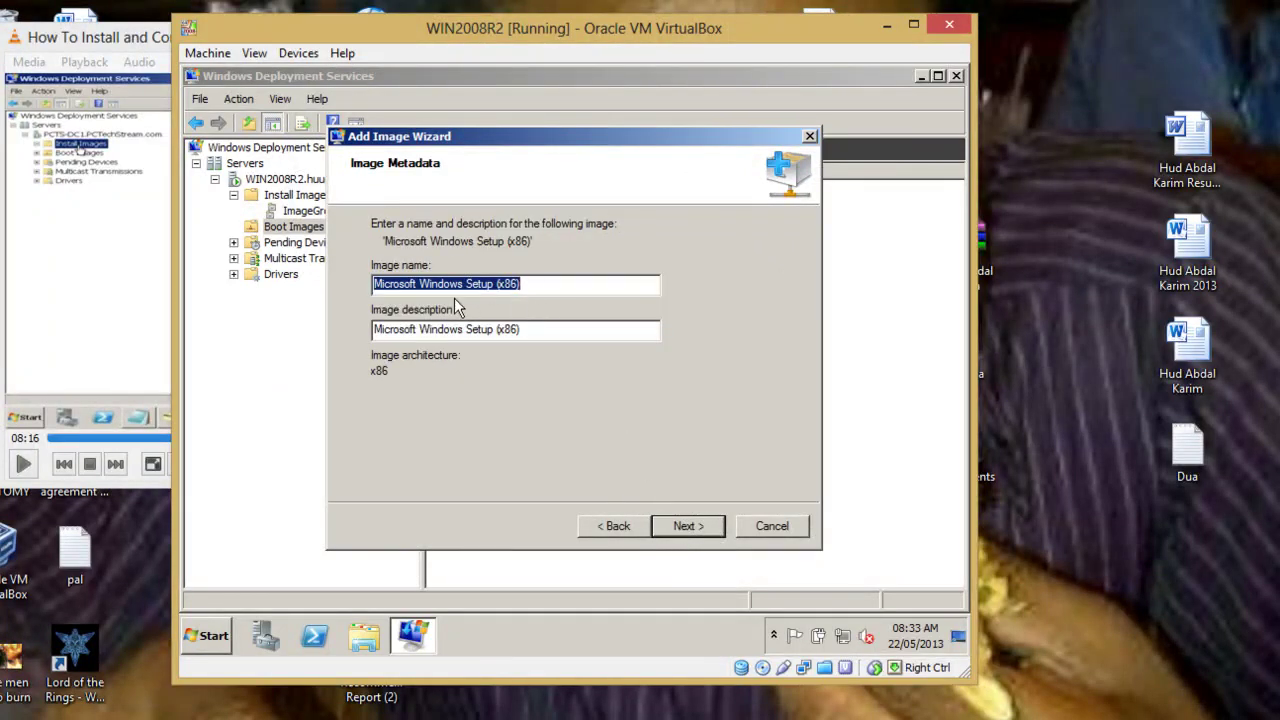
{"action": "left_click", "coordinate": [690, 530]}
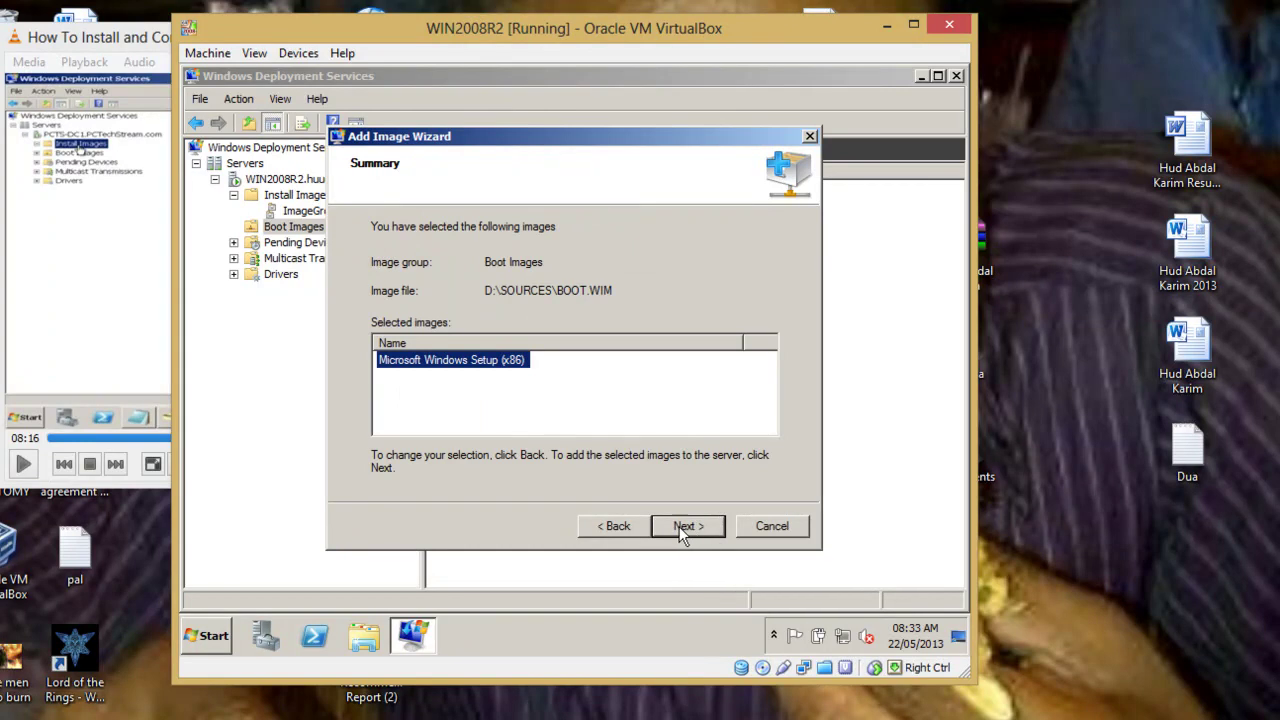
{"action": "left_click", "coordinate": [679, 526]}
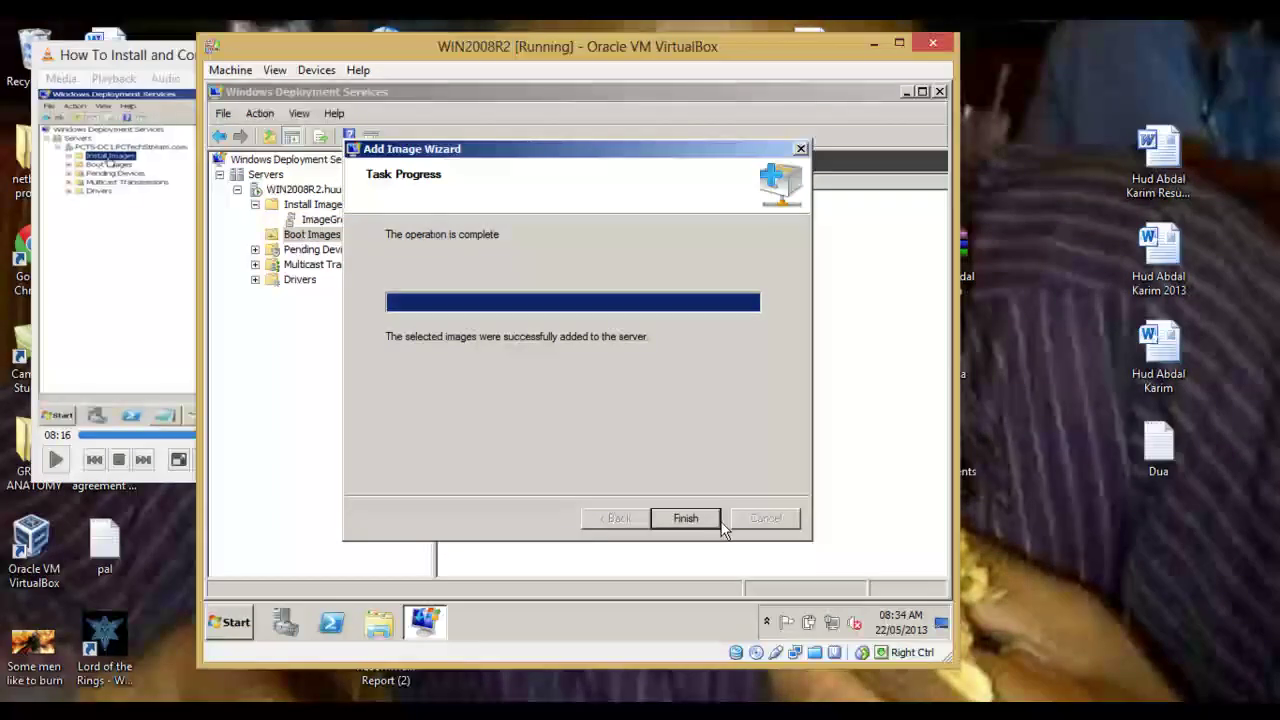
{"action": "left_click", "coordinate": [698, 522]}
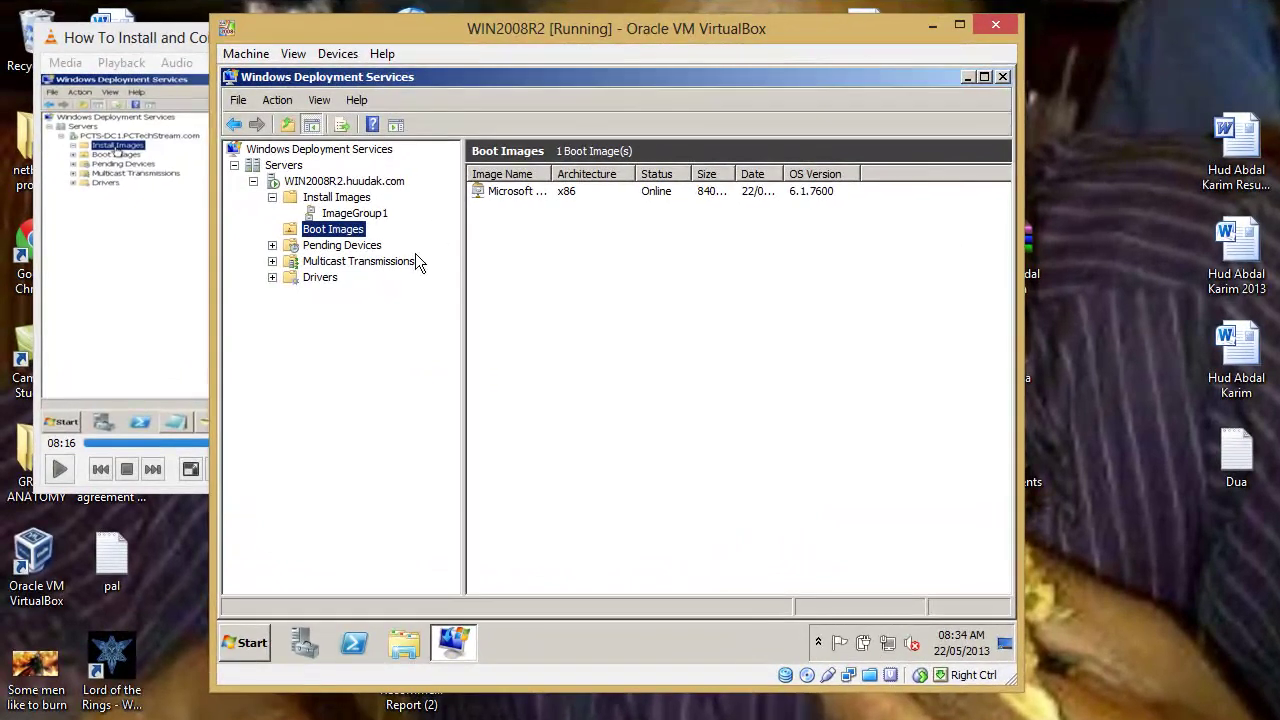
- Review the images listed under ImageGroup1, Install Images and Boot Images on the deployment server
{"action": "left_click", "coordinate": [362, 214]}
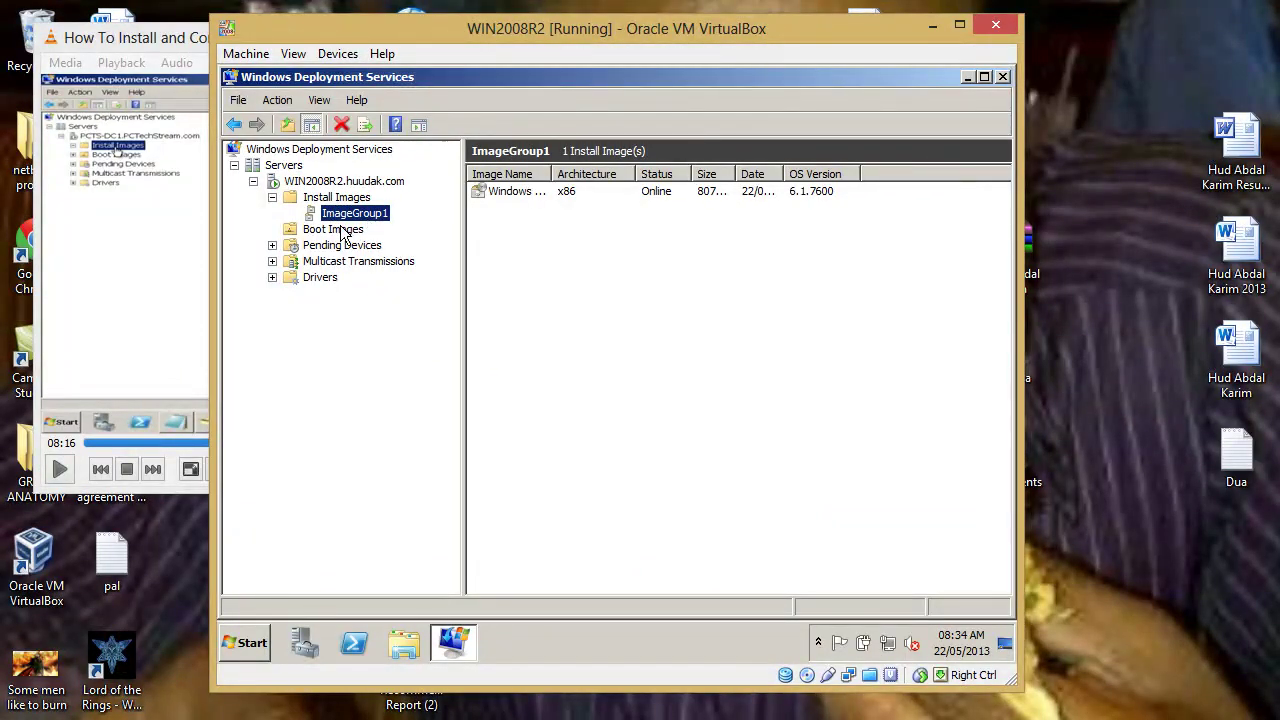
{"action": "left_click", "coordinate": [332, 188]}
{"action": "left_click", "coordinate": [326, 232]}
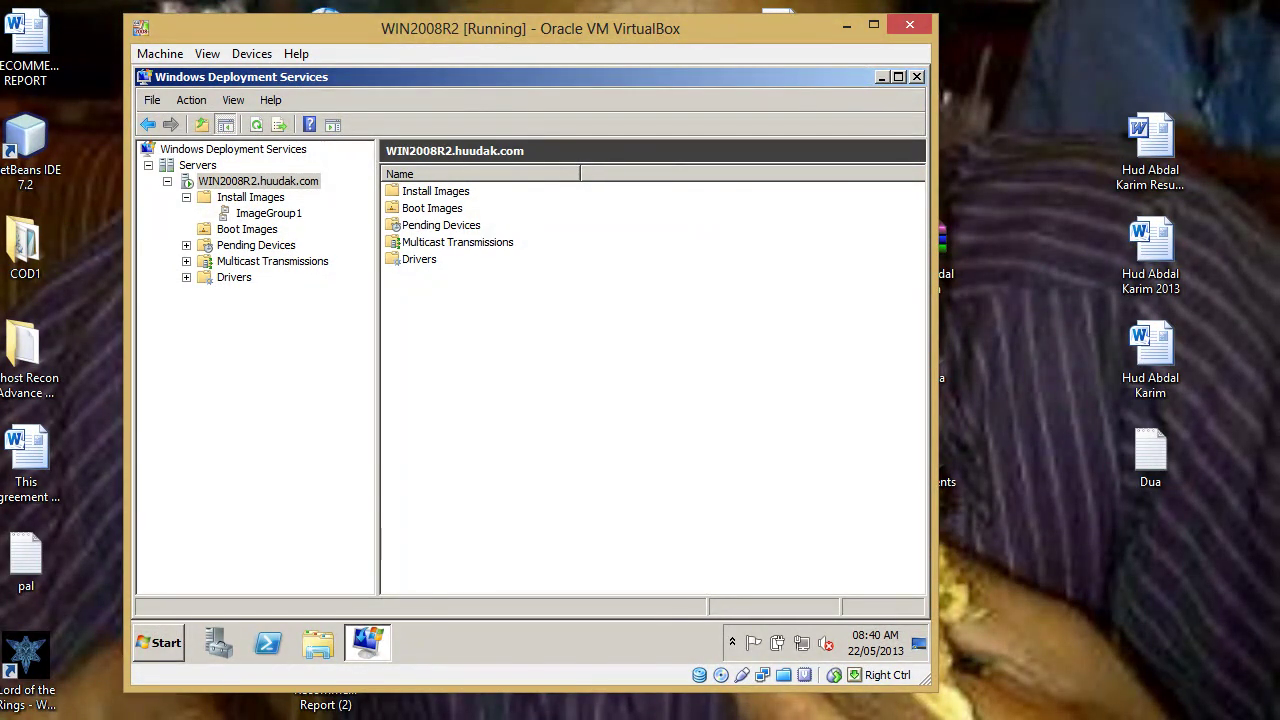
- Switch to Oracle VM VirtualBox Manager and check the boot order in the WINClient machine's system settings, keeping Network as the first device
{"action": "mouse_move", "coordinate": [449, 603]}
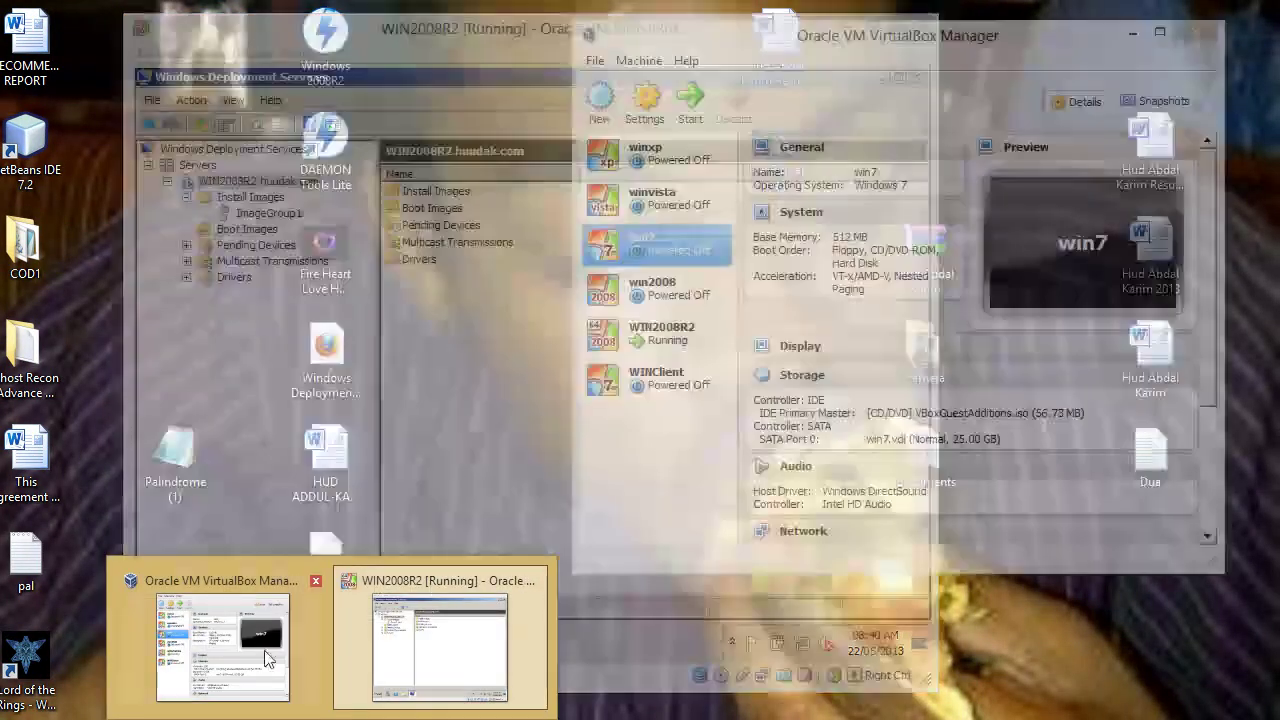
{"action": "left_click", "coordinate": [264, 650]}
{"action": "left_click", "coordinate": [679, 376]}
{"action": "right_click", "coordinate": [679, 376]}
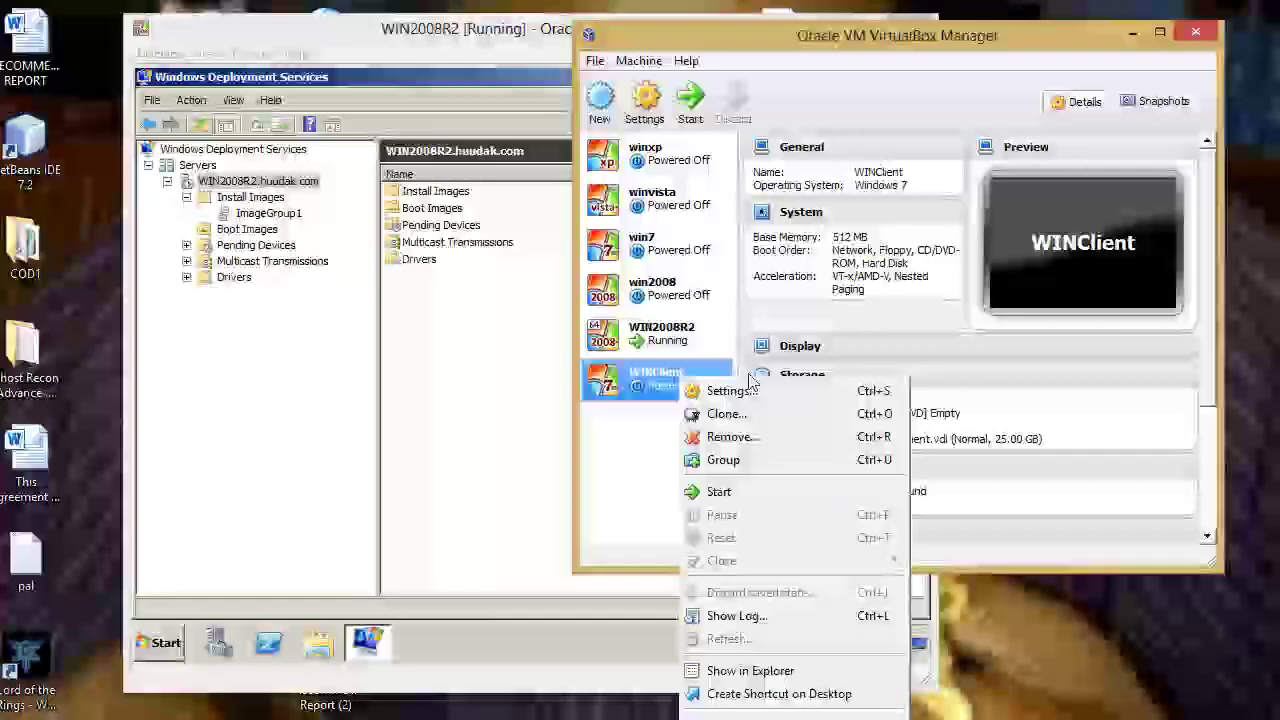
{"action": "left_click", "coordinate": [749, 396]}
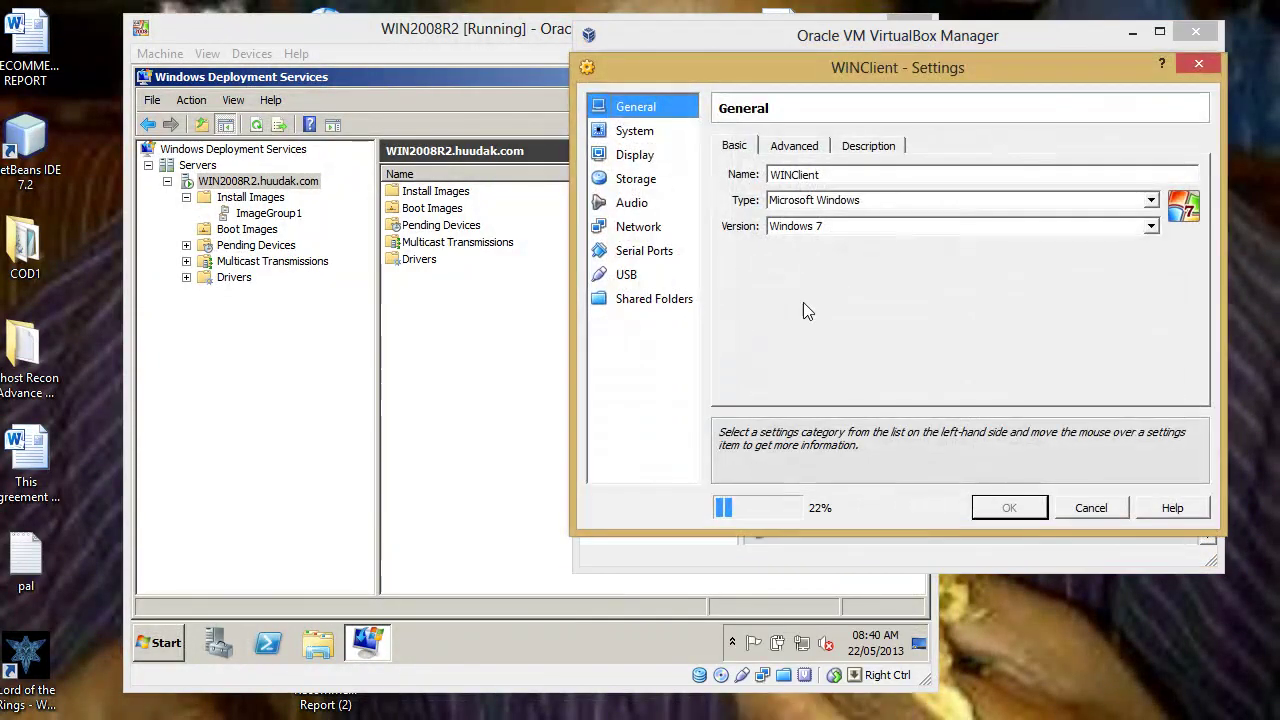
{"action": "left_click", "coordinate": [634, 155]}
{"action": "left_click", "coordinate": [634, 131]}
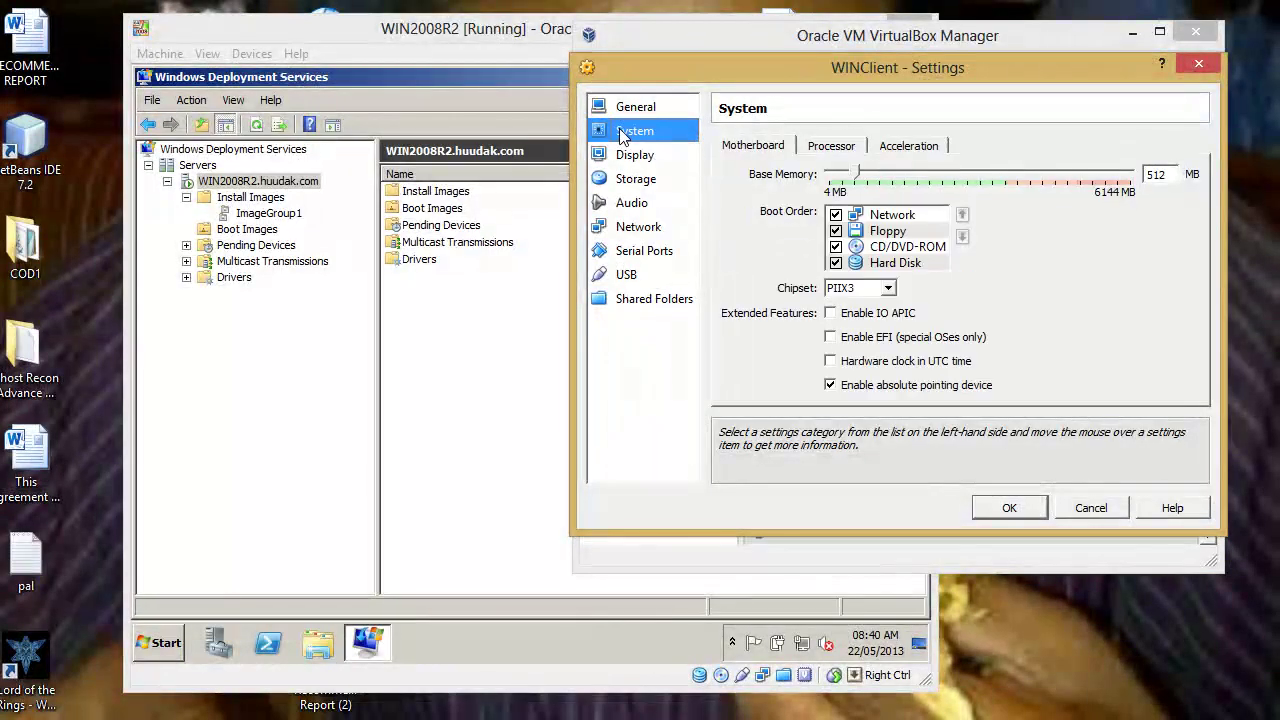
{"action": "left_click", "coordinate": [875, 216]}
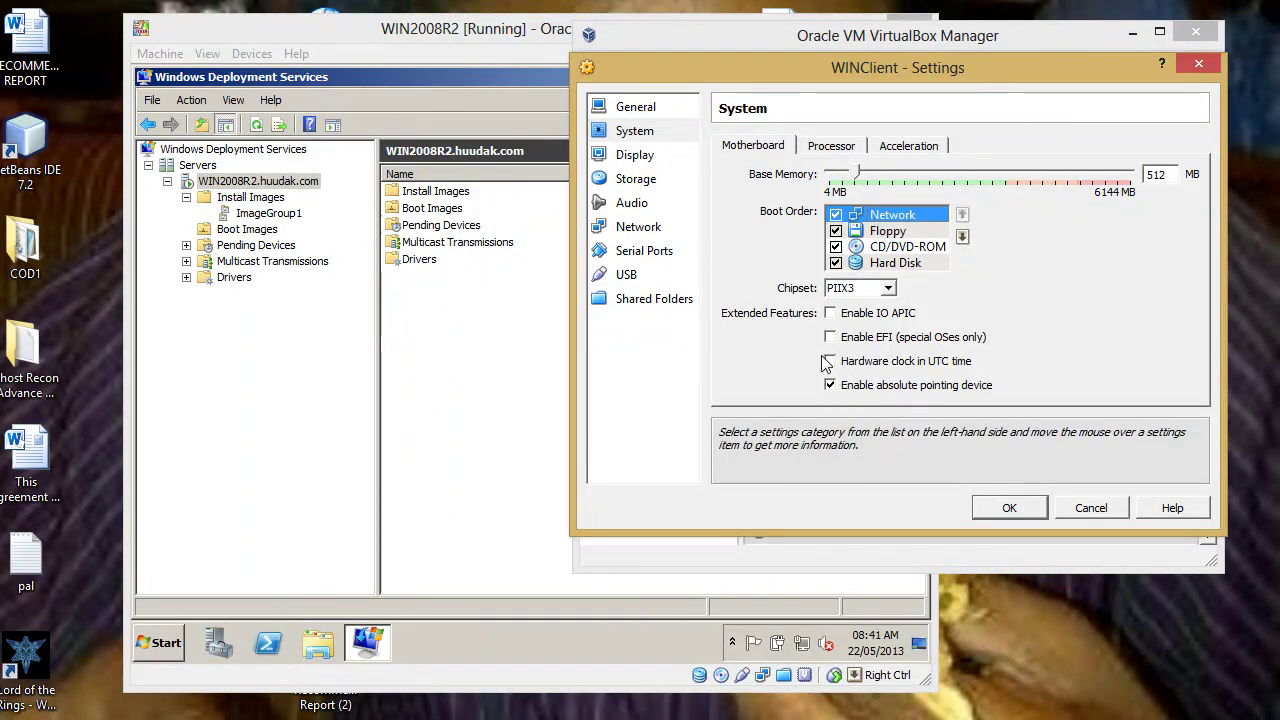
{"action": "left_click", "coordinate": [1015, 507]}
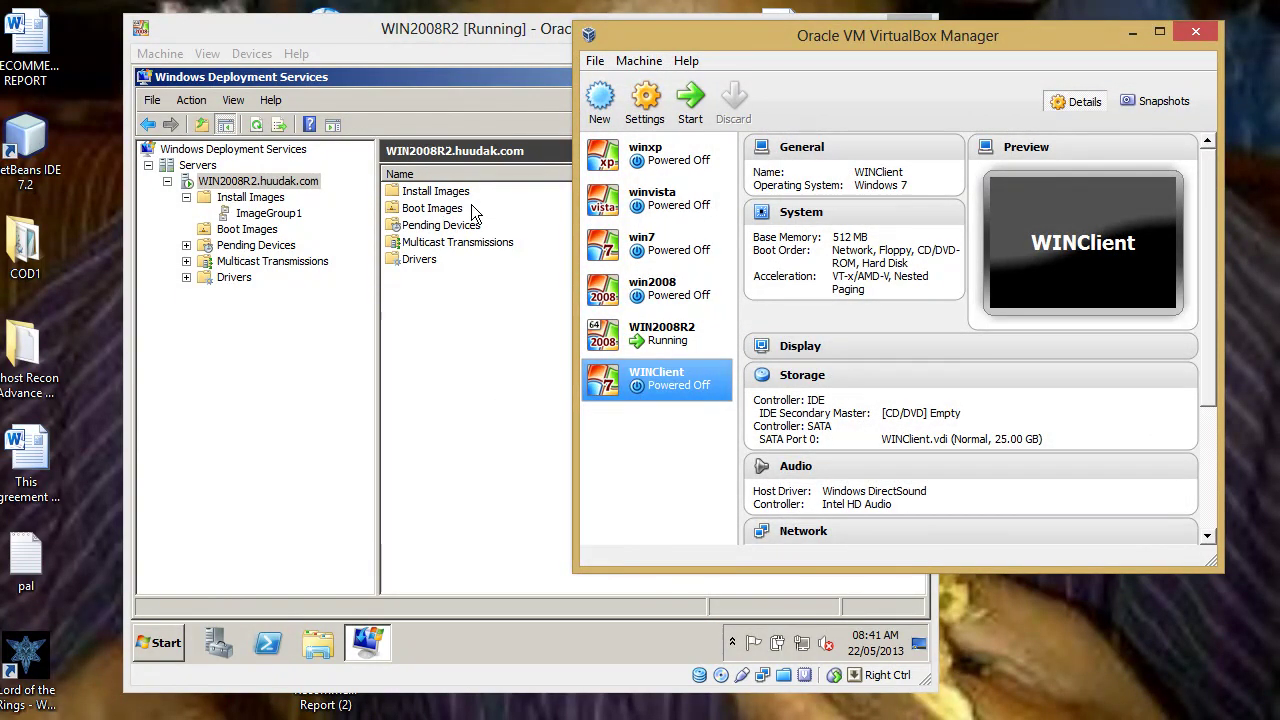
- Return to the WIN2008R2 server, show the install images in ImageGroup1 and widen the Image Name column to fit the full name
{"action": "left_click", "coordinate": [285, 213]}
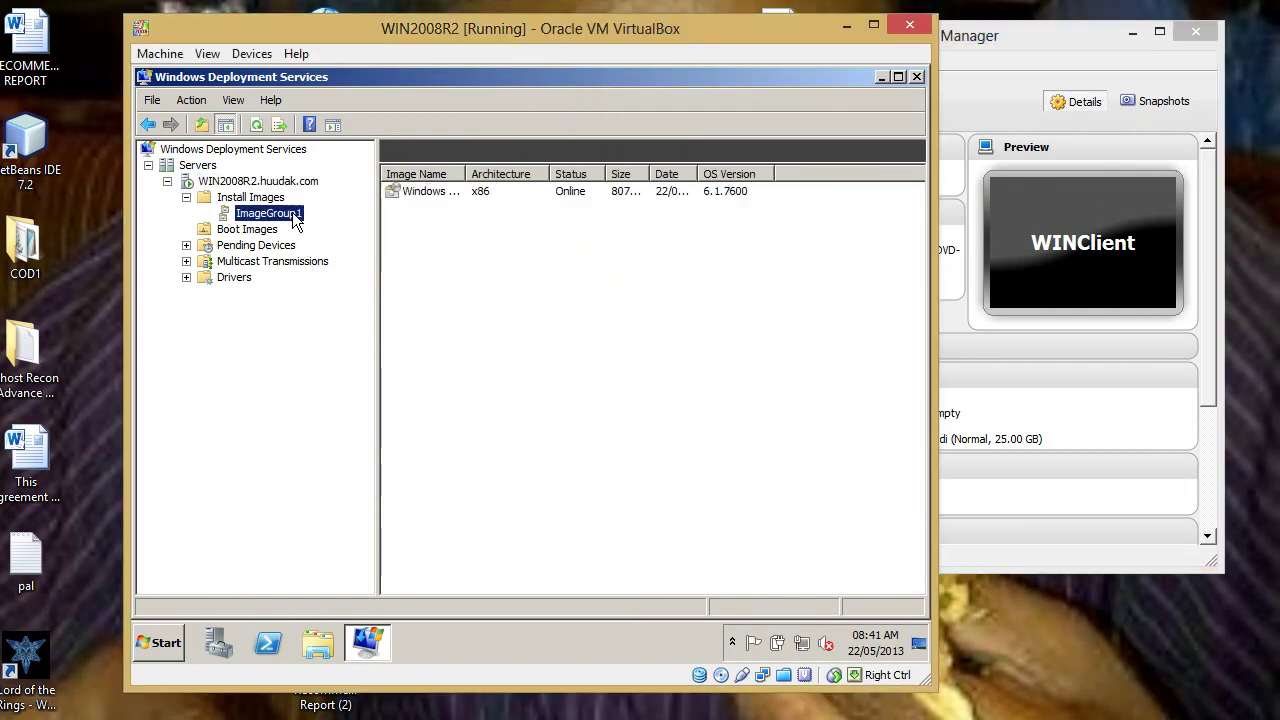
{"action": "left_click", "coordinate": [425, 191]}
{"action": "left_click_drag", "start_coordinate": [458, 166], "coordinate": [522, 166]}
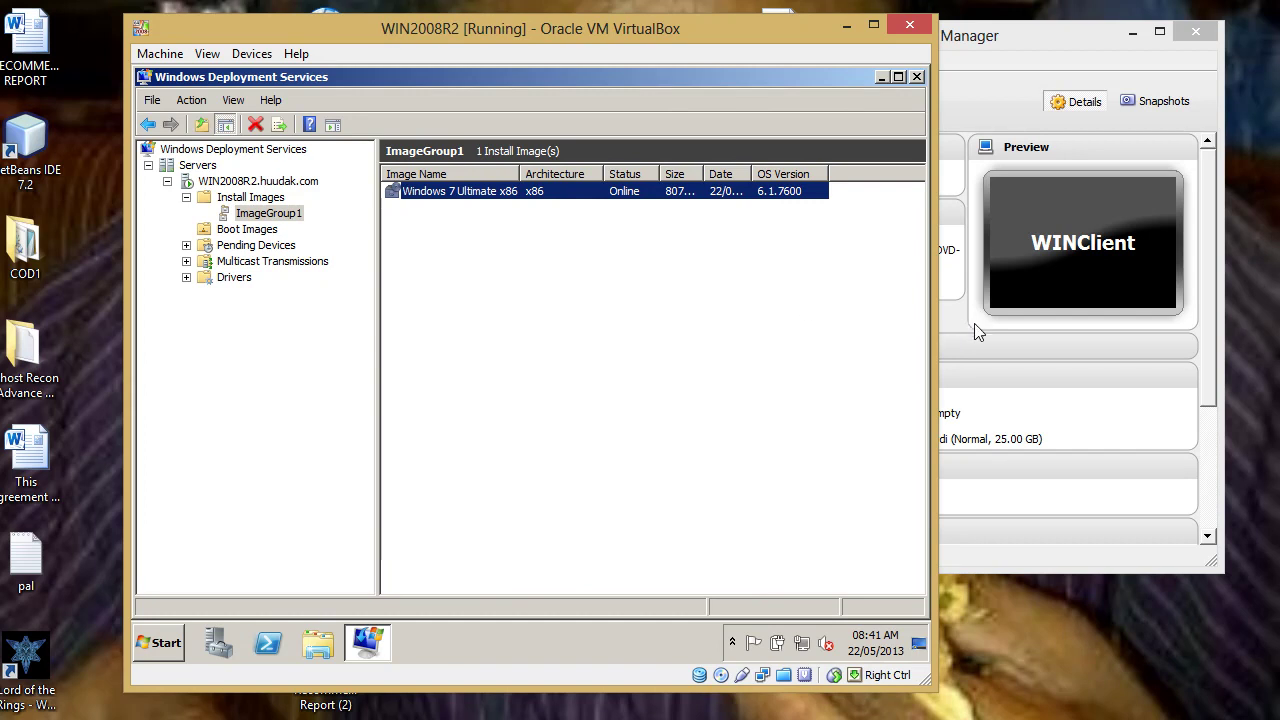
- Switch to Oracle VM VirtualBox Manager, start the WINClient virtual machine and accept the keyboard capture notice
{"action": "left_click", "coordinate": [996, 345]}
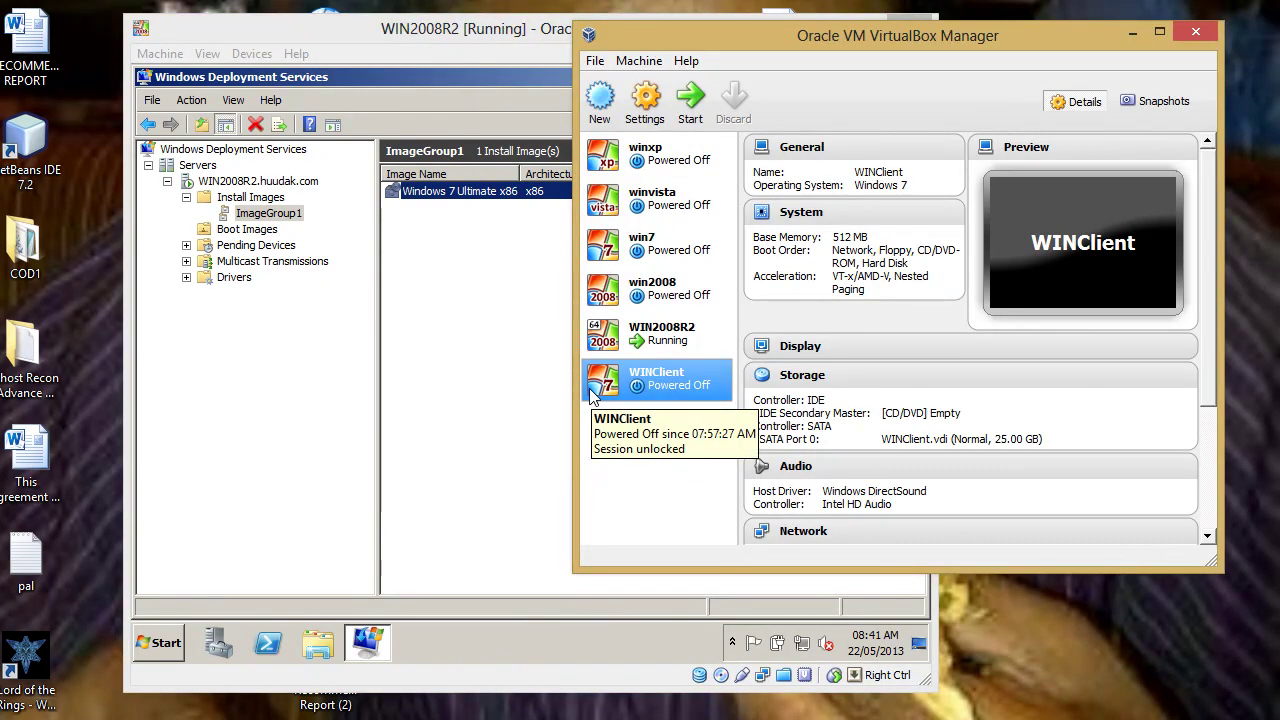
{"action": "left_click", "coordinate": [380, 578]}
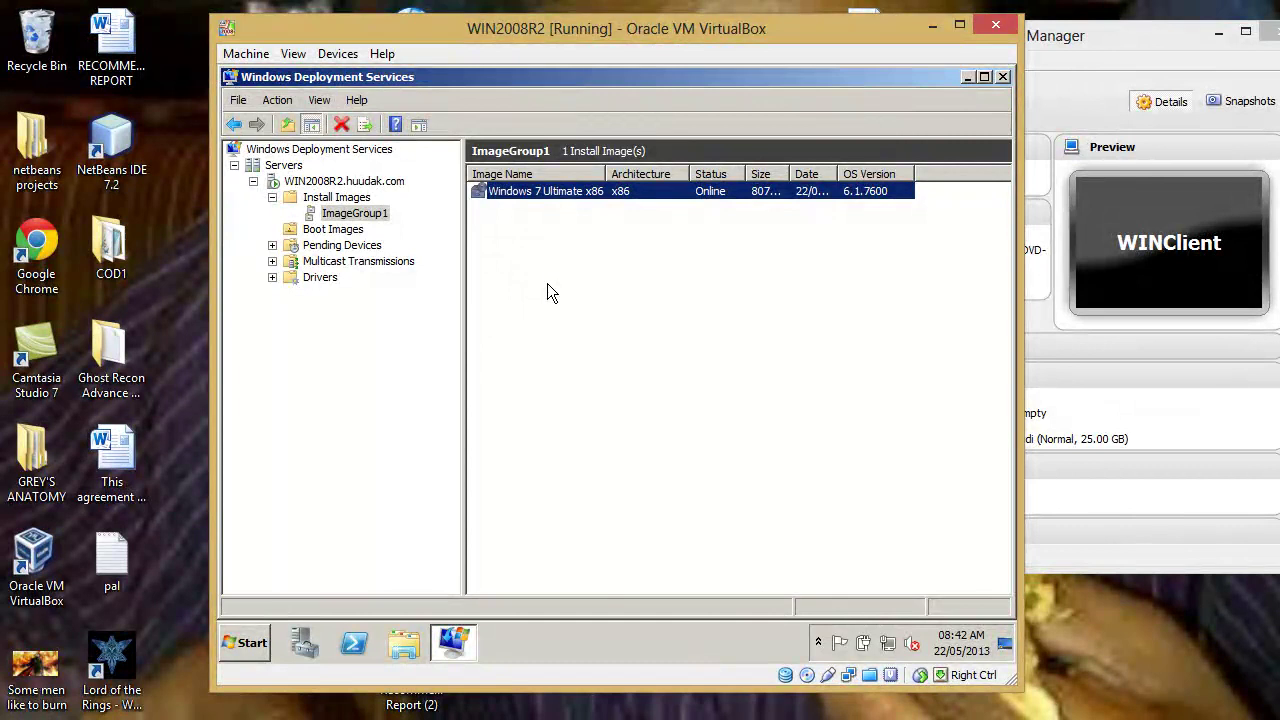
{"action": "left_click", "coordinate": [1052, 355]}
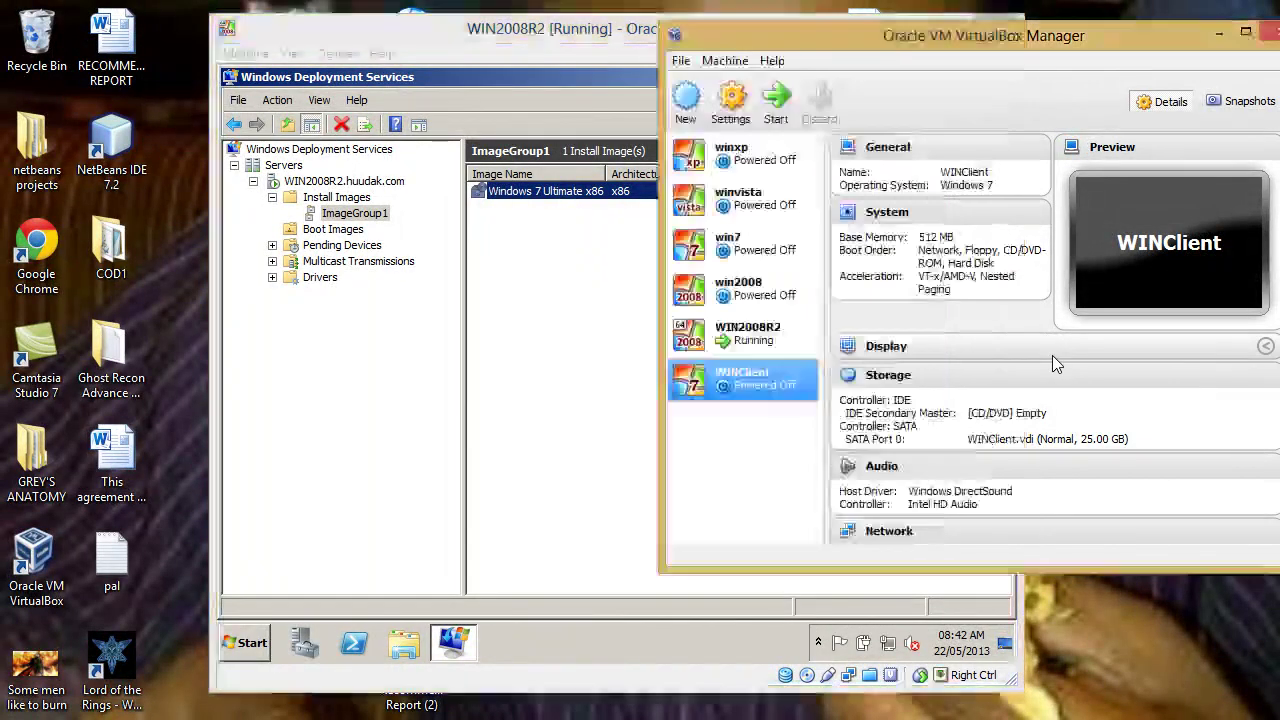
{"action": "double_click", "coordinate": [728, 386]}
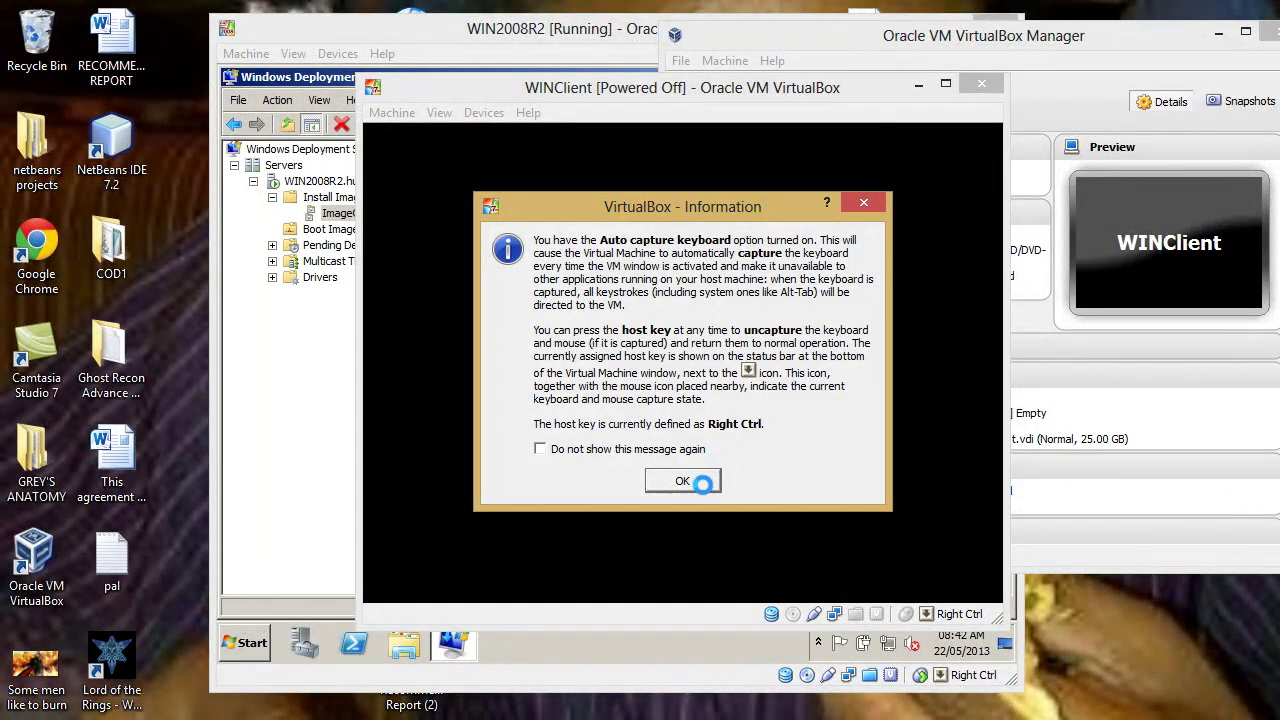
{"action": "left_click", "coordinate": [682, 481]}
- Check the host computer's memory usage in Task Manager, and close it
{"action": "key", "text": "ctrl+shift+Escape"}
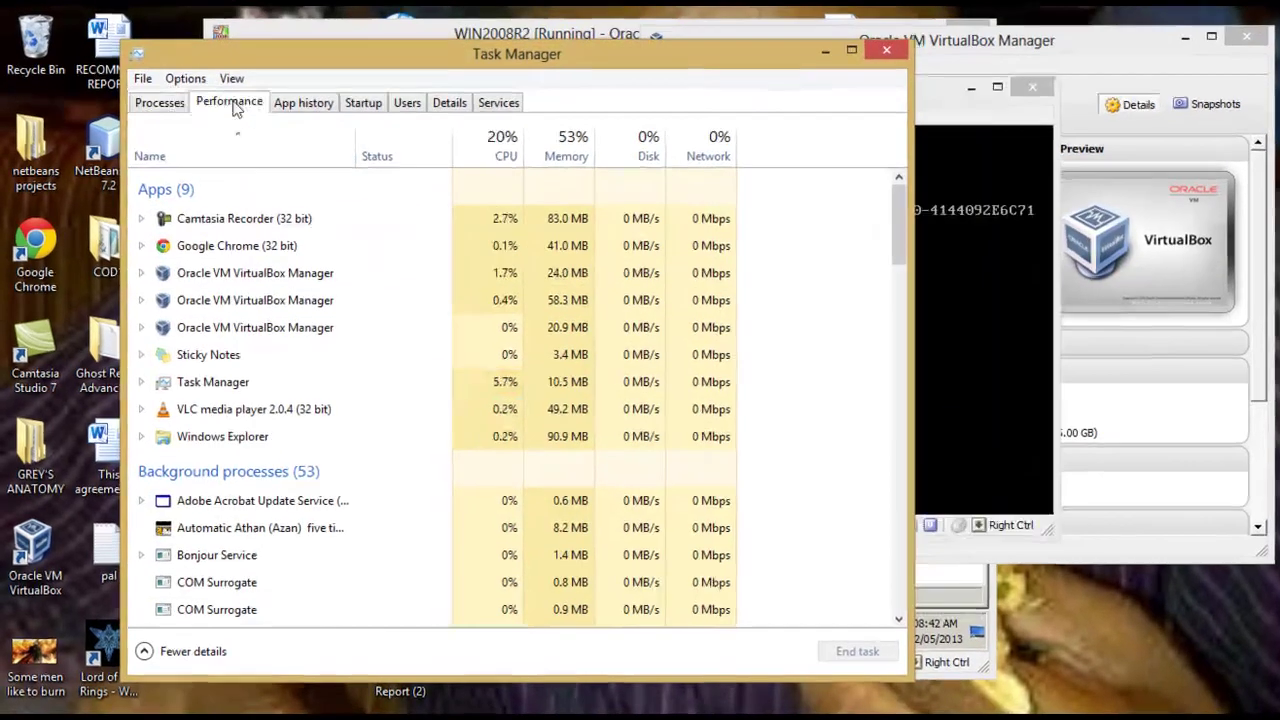
{"action": "left_click", "coordinate": [220, 112]}
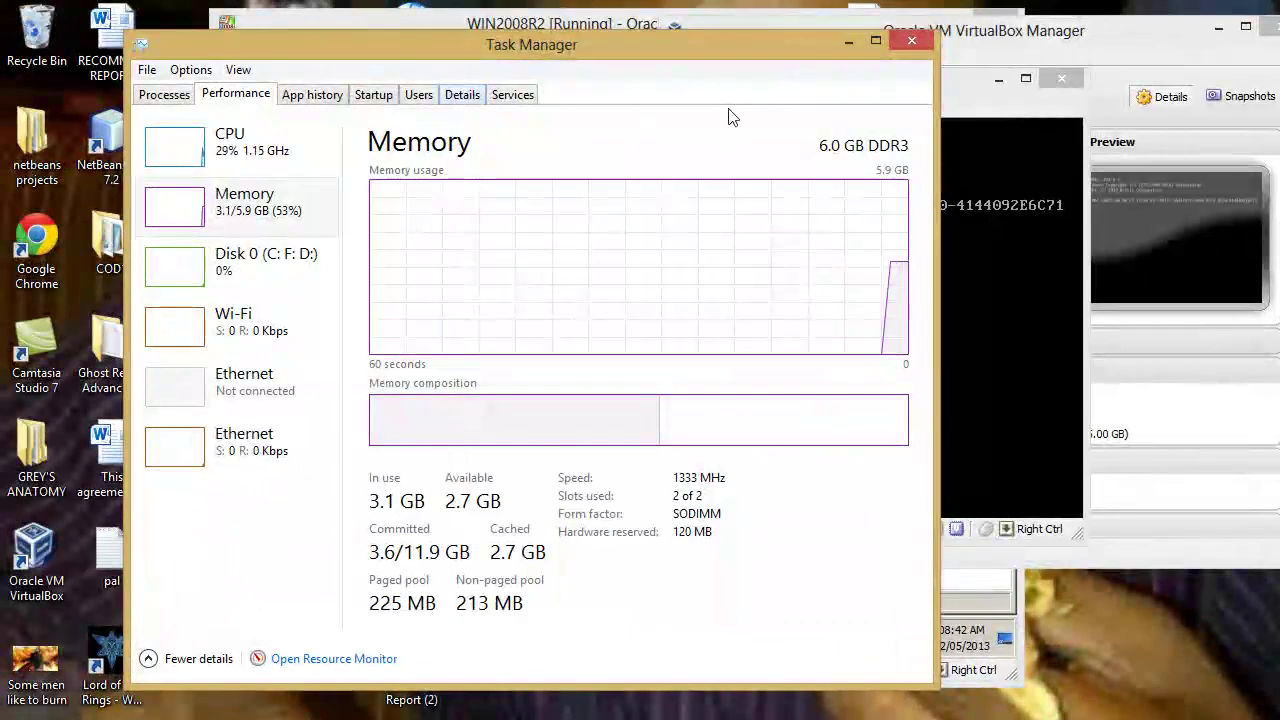
{"action": "left_click", "coordinate": [907, 39]}
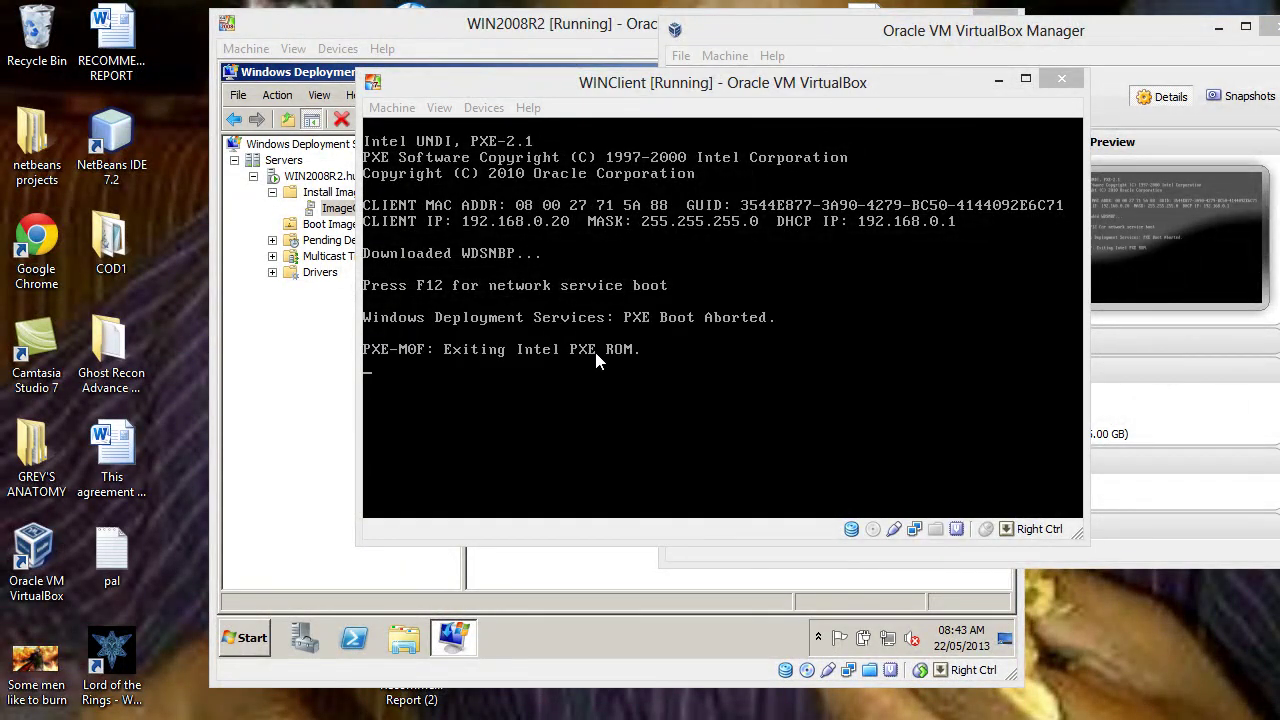
- Capture input in the WINClient machine, reset it and boot it from the network to load the Windows setup files
{"action": "left_click", "coordinate": [571, 360]}
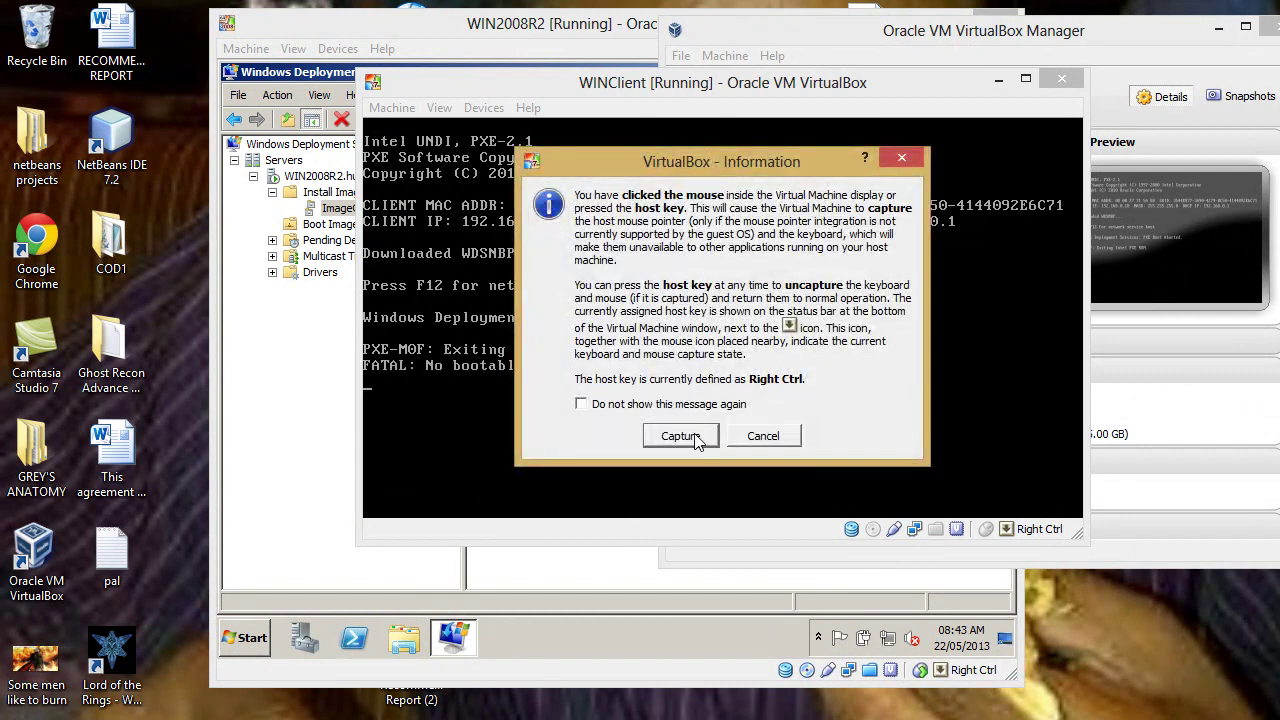
{"action": "left_click", "coordinate": [682, 437]}
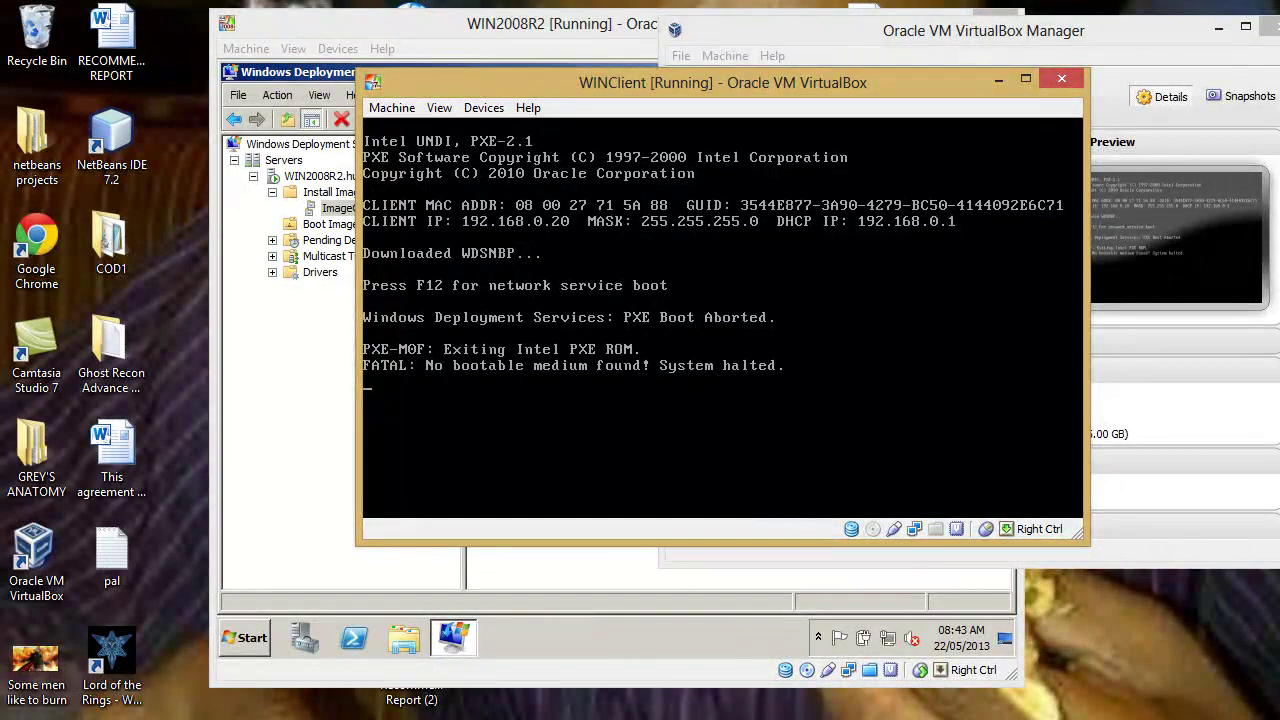
{"action": "left_click", "coordinate": [392, 107]}
{"action": "left_click", "coordinate": [405, 320]}
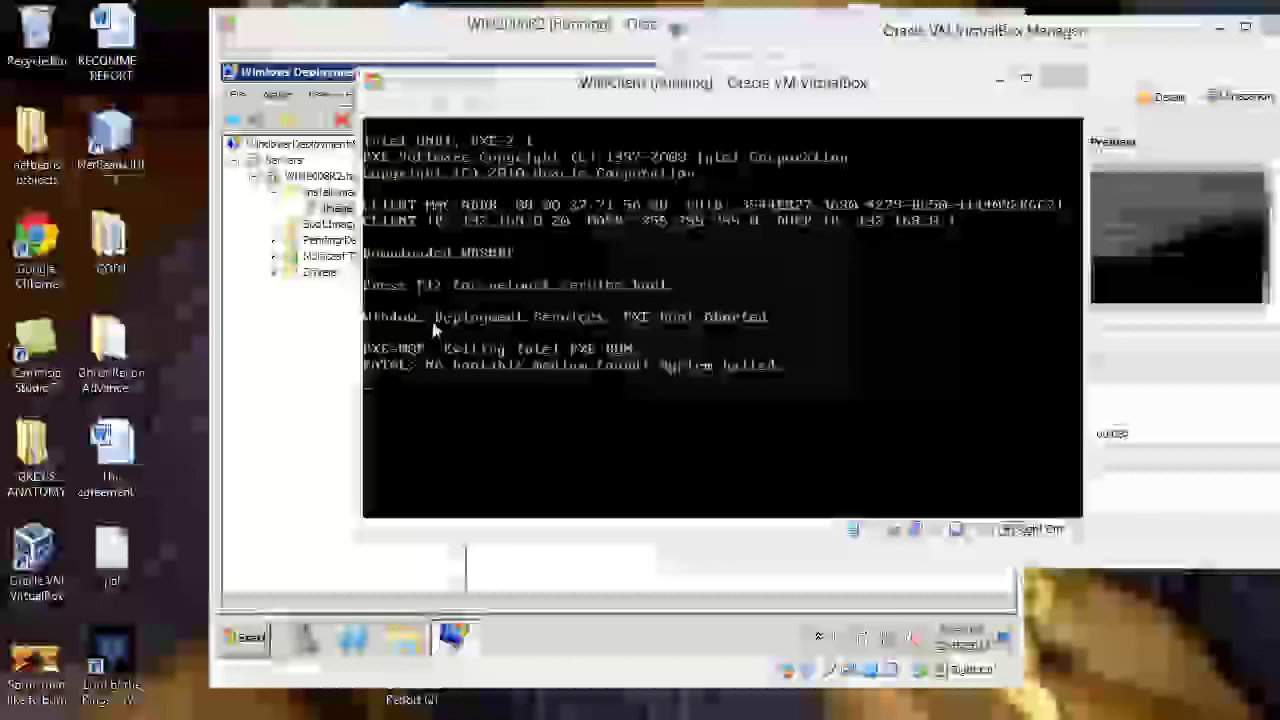
{"action": "left_click", "coordinate": [678, 376]}
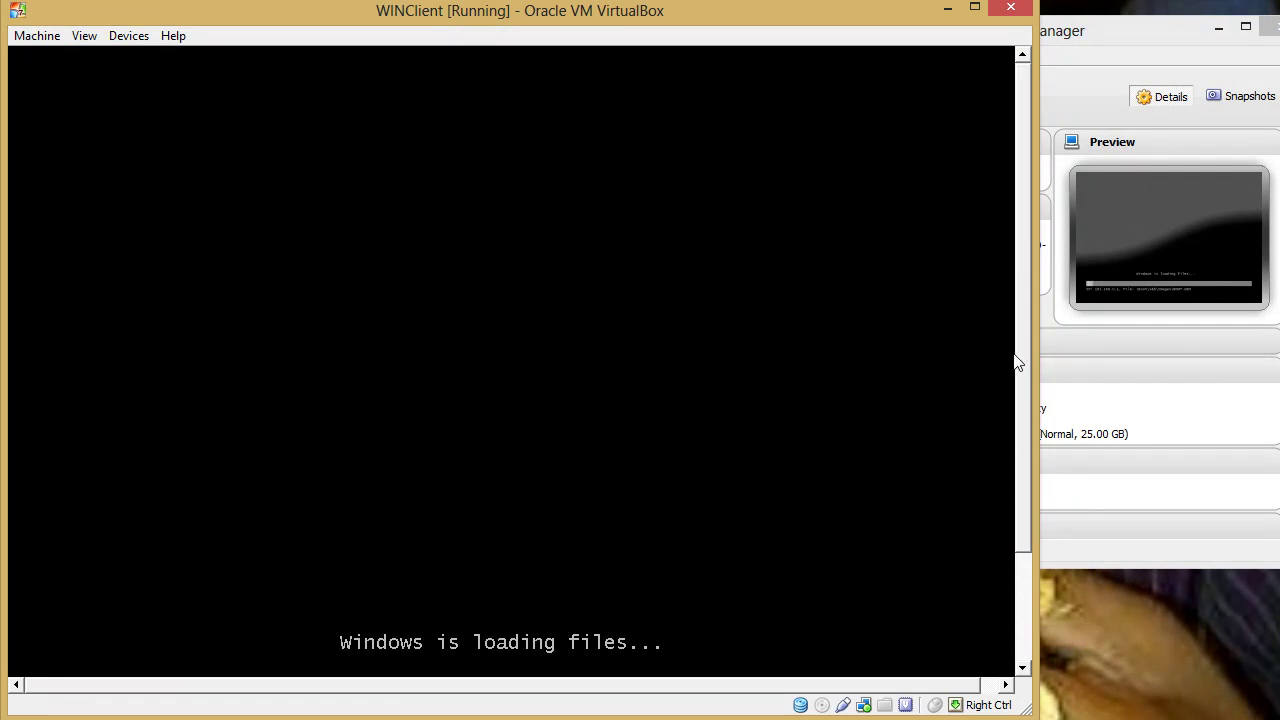
{"action": "left_click_drag", "start_coordinate": [1017, 337], "coordinate": [1025, 469]}
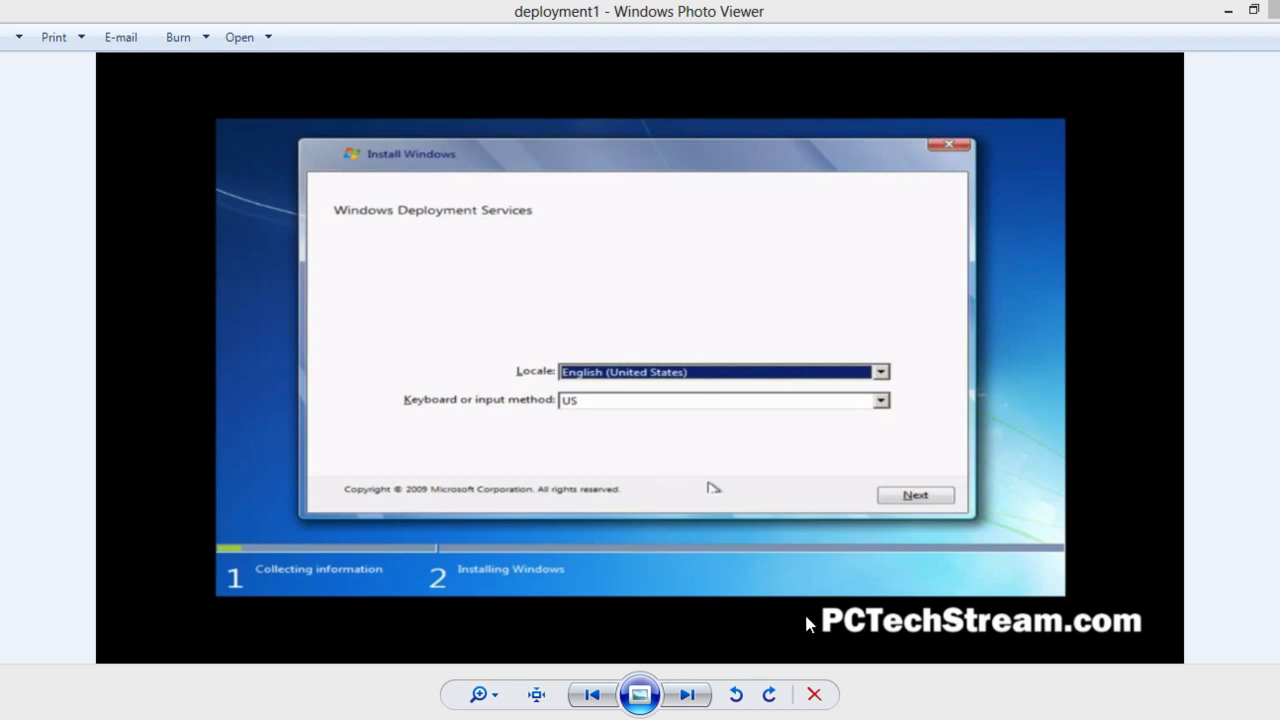
- Go through the Windows deployment setup pictures from deployment1 to deployment6 in Windows Photo Viewer
{"action": "left_click", "coordinate": [687, 694]}
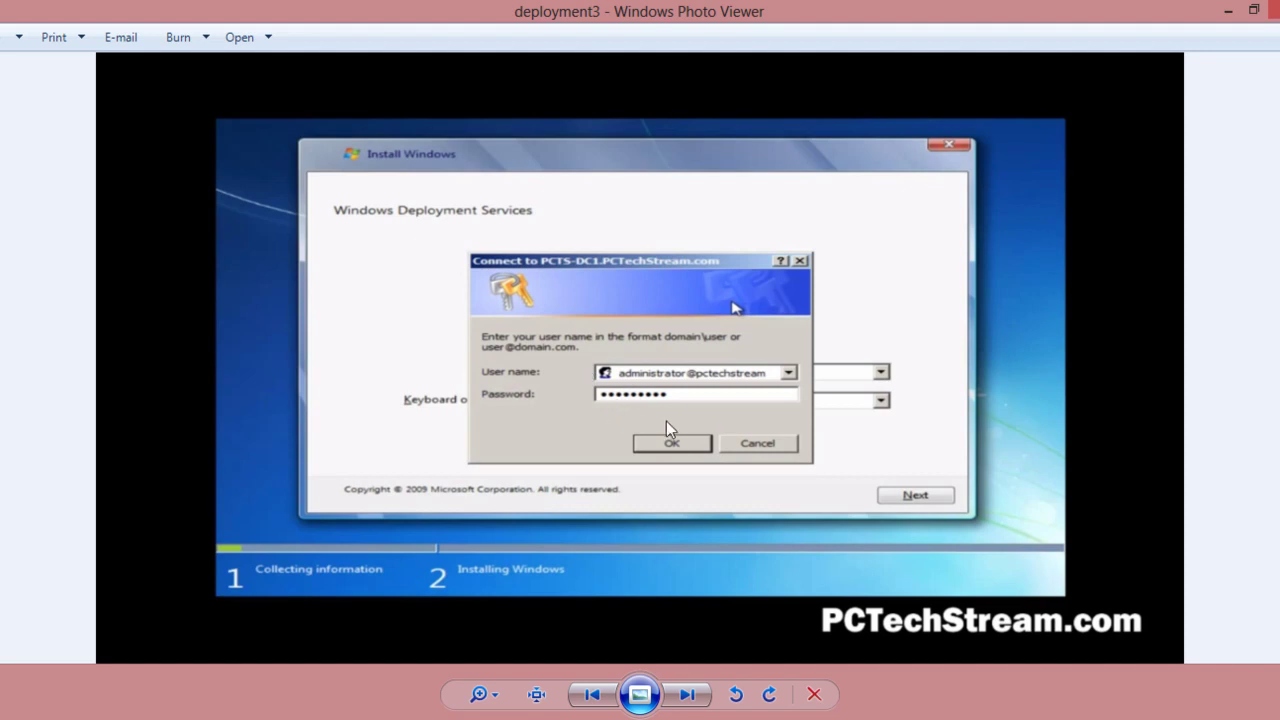
{"action": "left_click", "coordinate": [687, 694]}
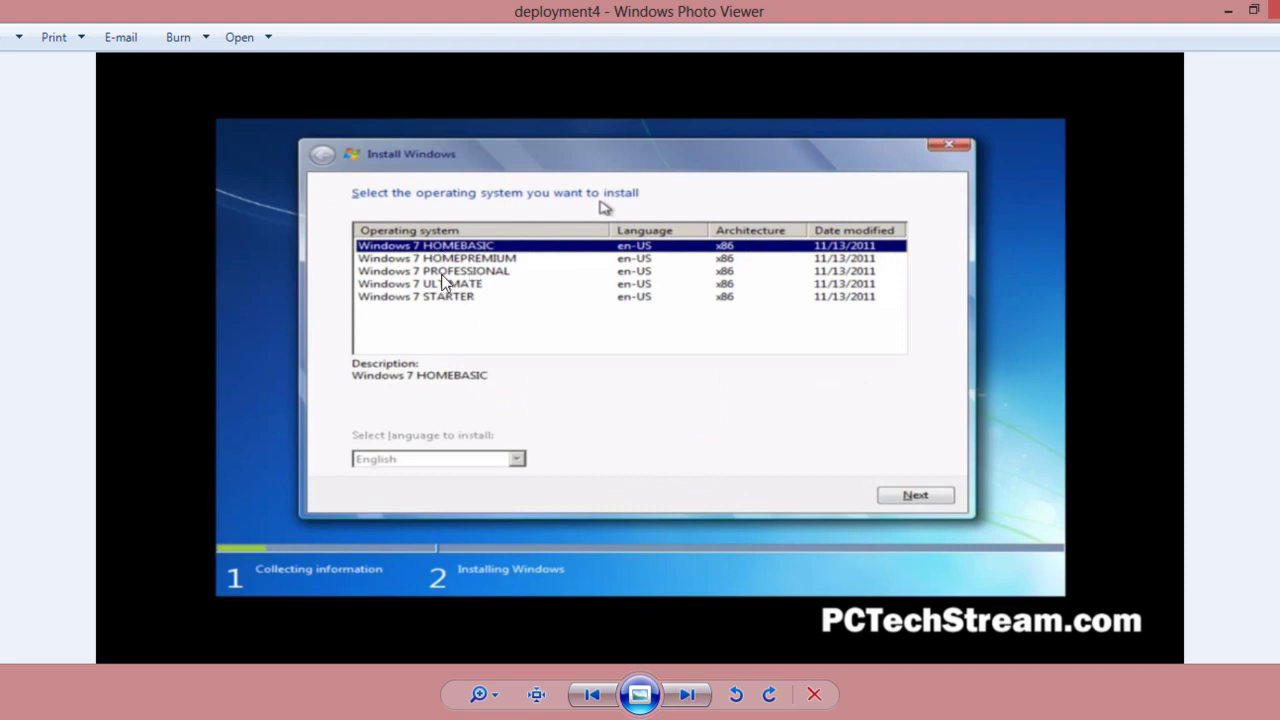
{"action": "left_click", "coordinate": [690, 695]}
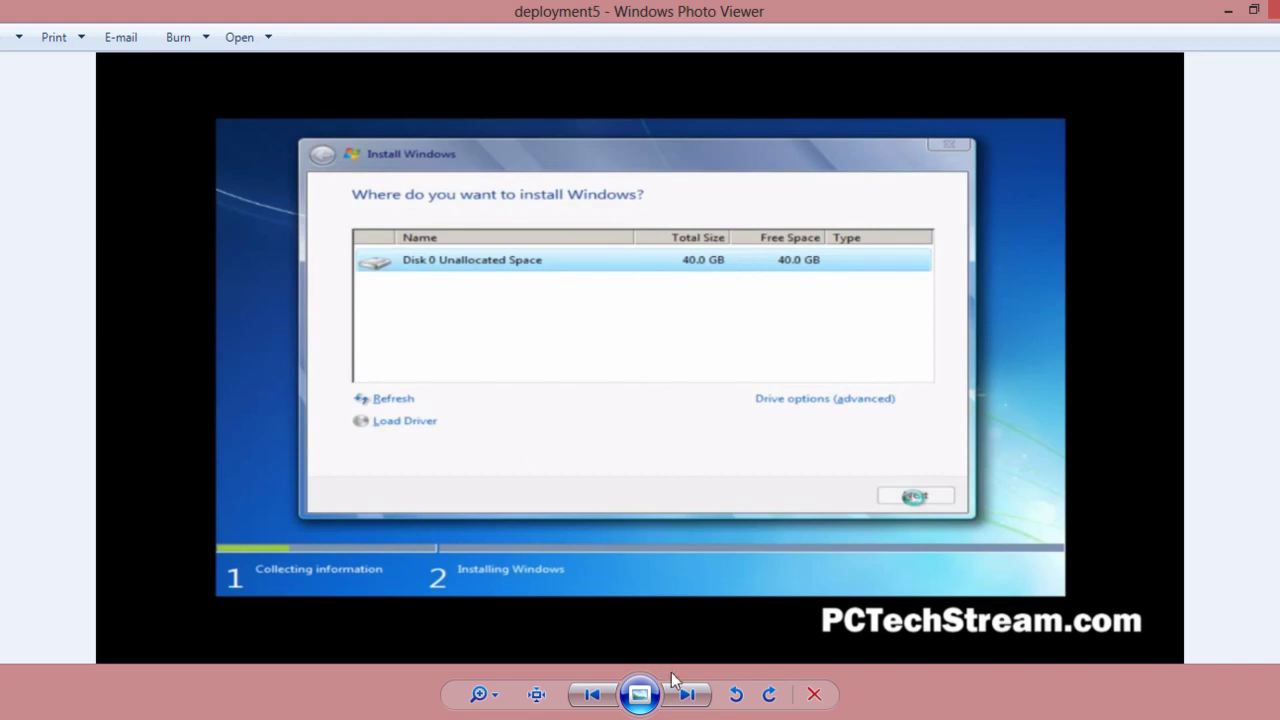
{"action": "left_click", "coordinate": [687, 694]}
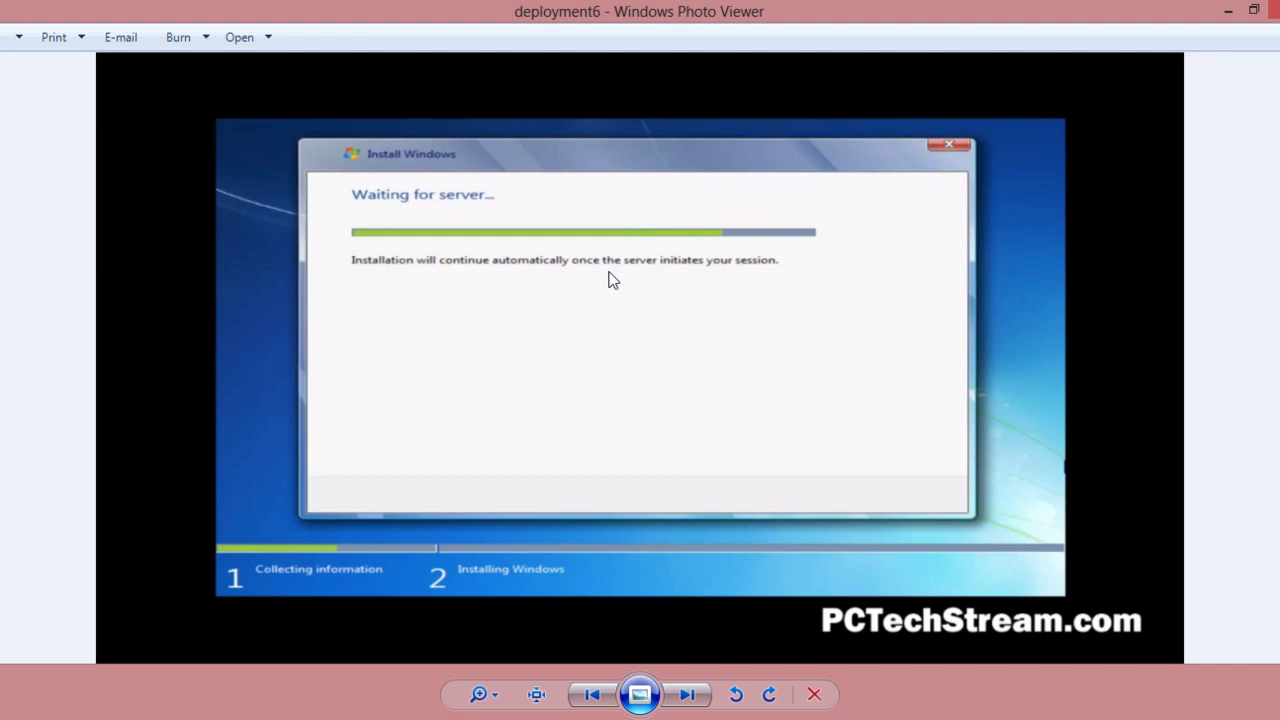
- View the remaining deployment pictures from deployment7 to deployment10, covering account setup, the desktop, system information and the DHCP address leases
{"action": "left_click", "coordinate": [690, 697]}
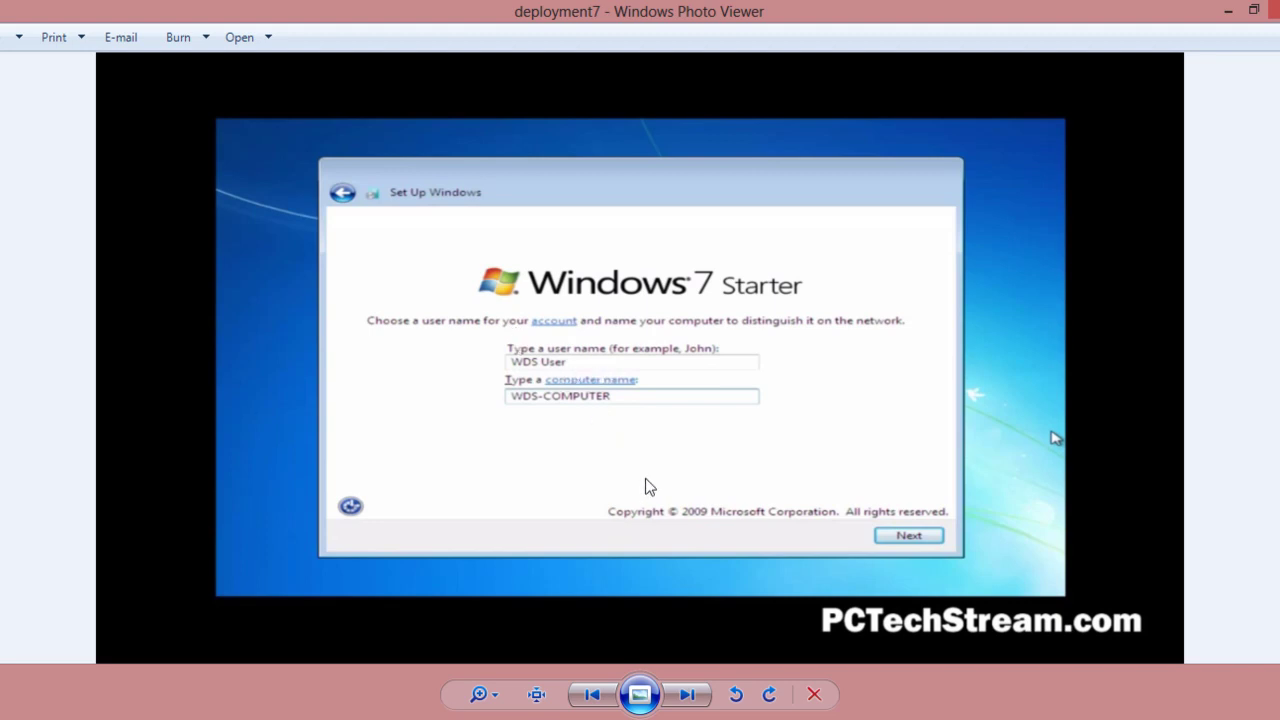
{"action": "left_click", "coordinate": [689, 696]}
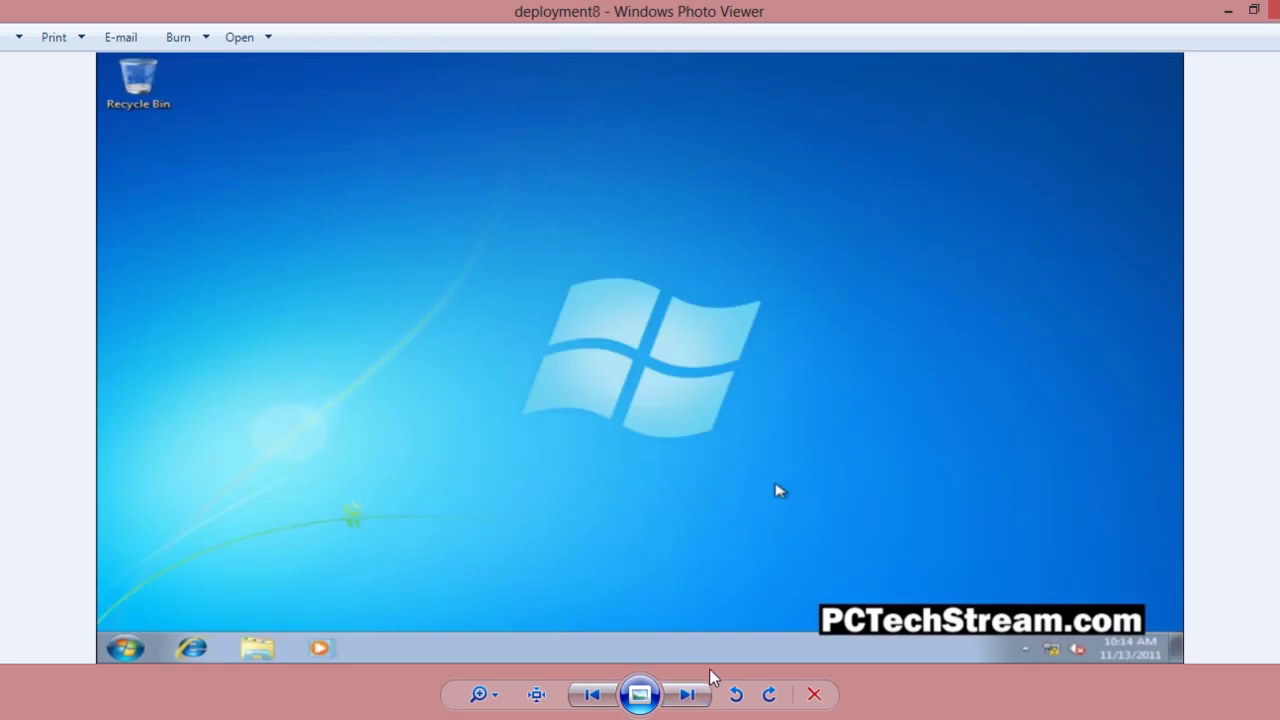
{"action": "left_click", "coordinate": [689, 696]}
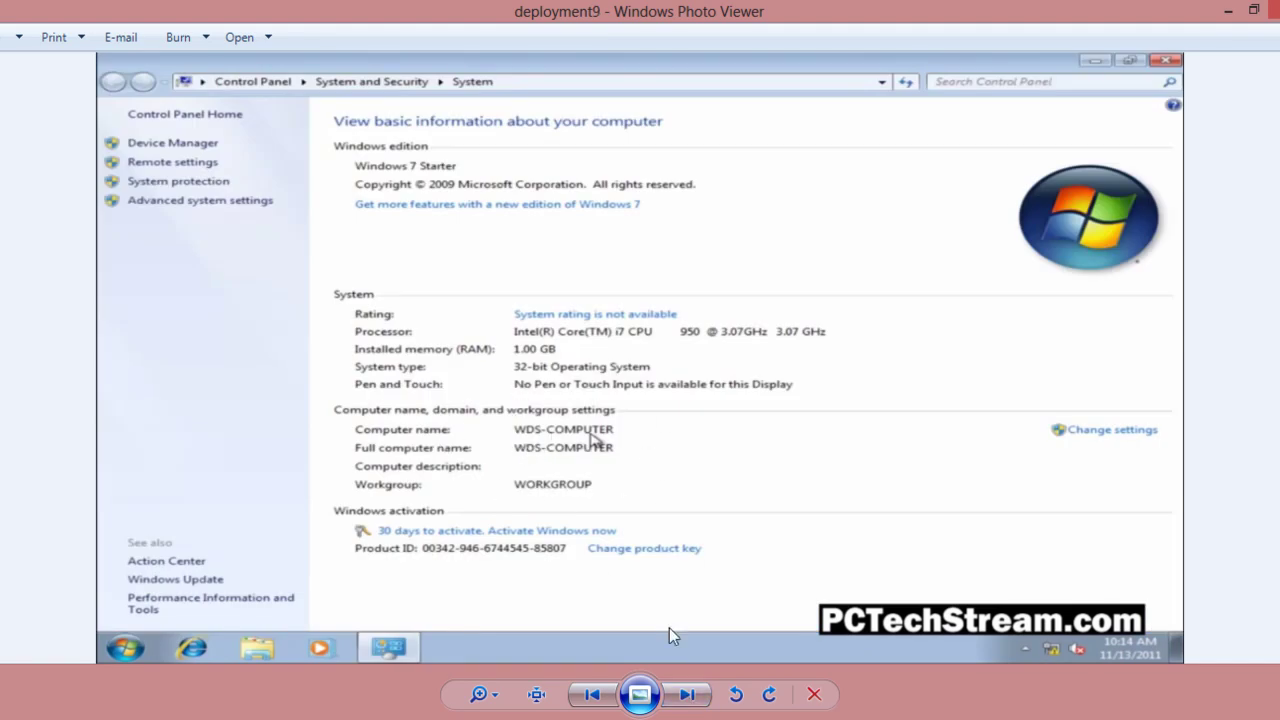
{"action": "left_click", "coordinate": [687, 696]}
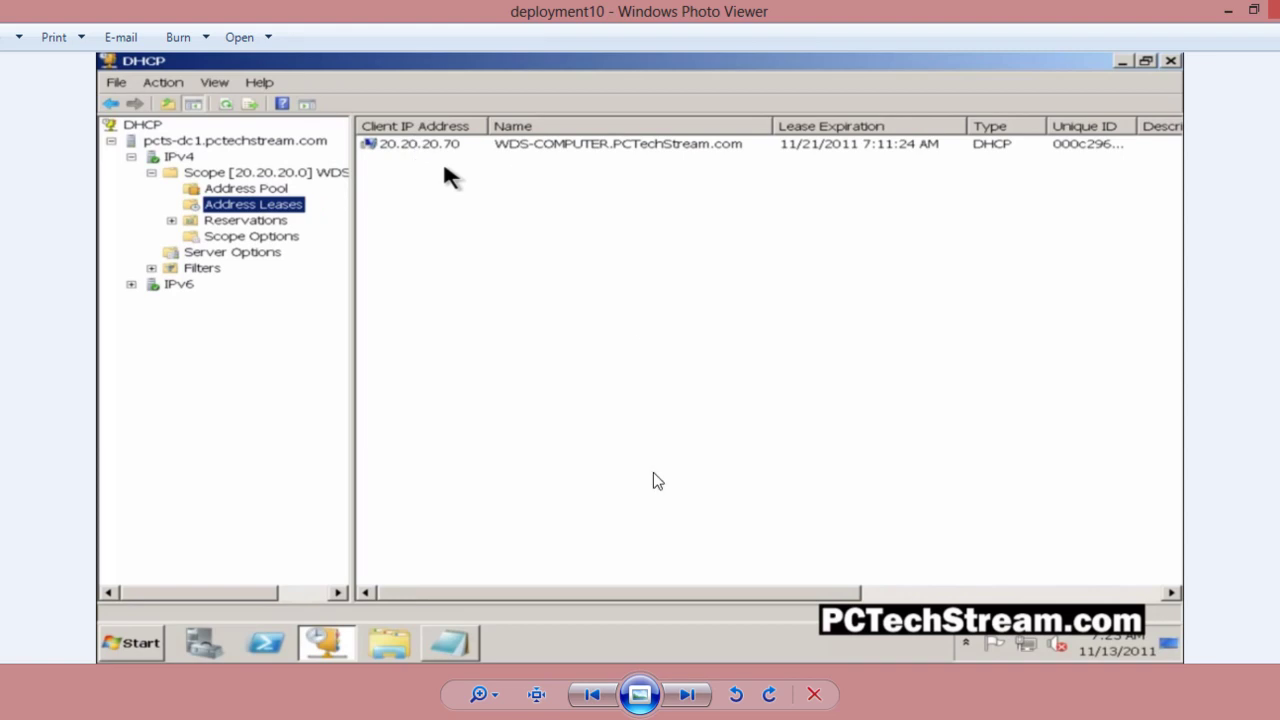
{"action": "left_click", "coordinate": [689, 697]}
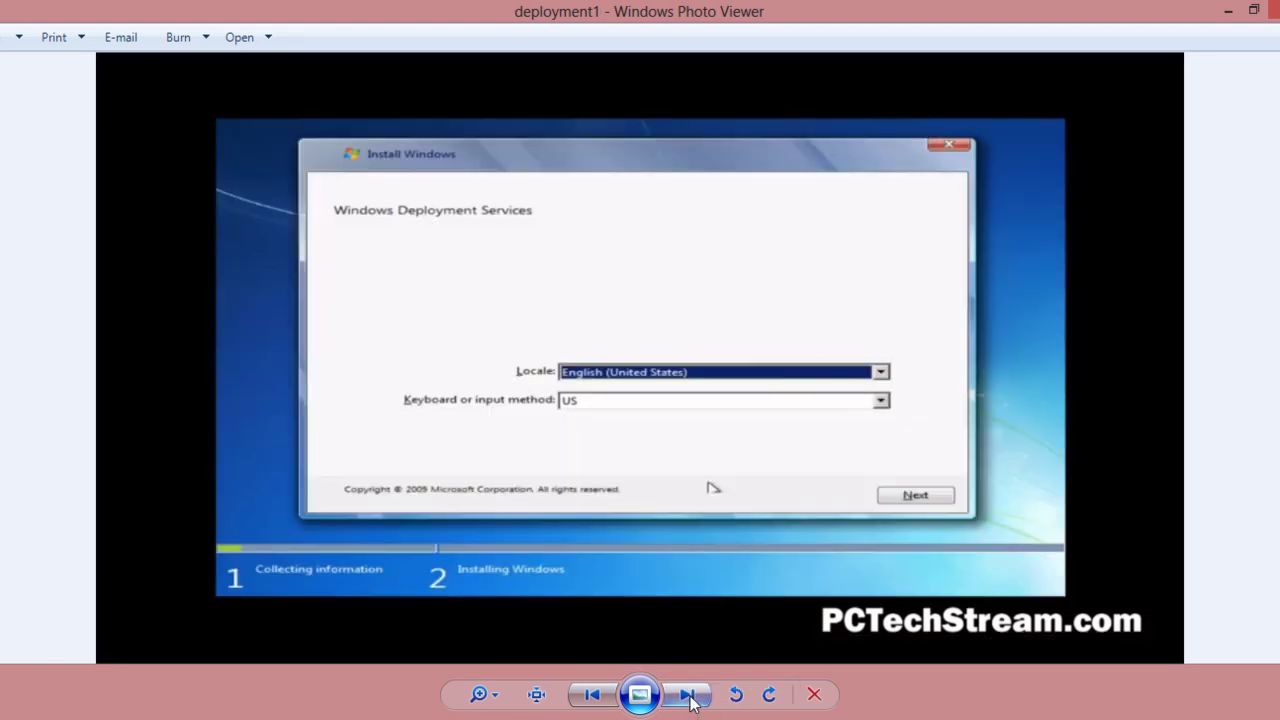
{"action": "left_click", "coordinate": [596, 695]}
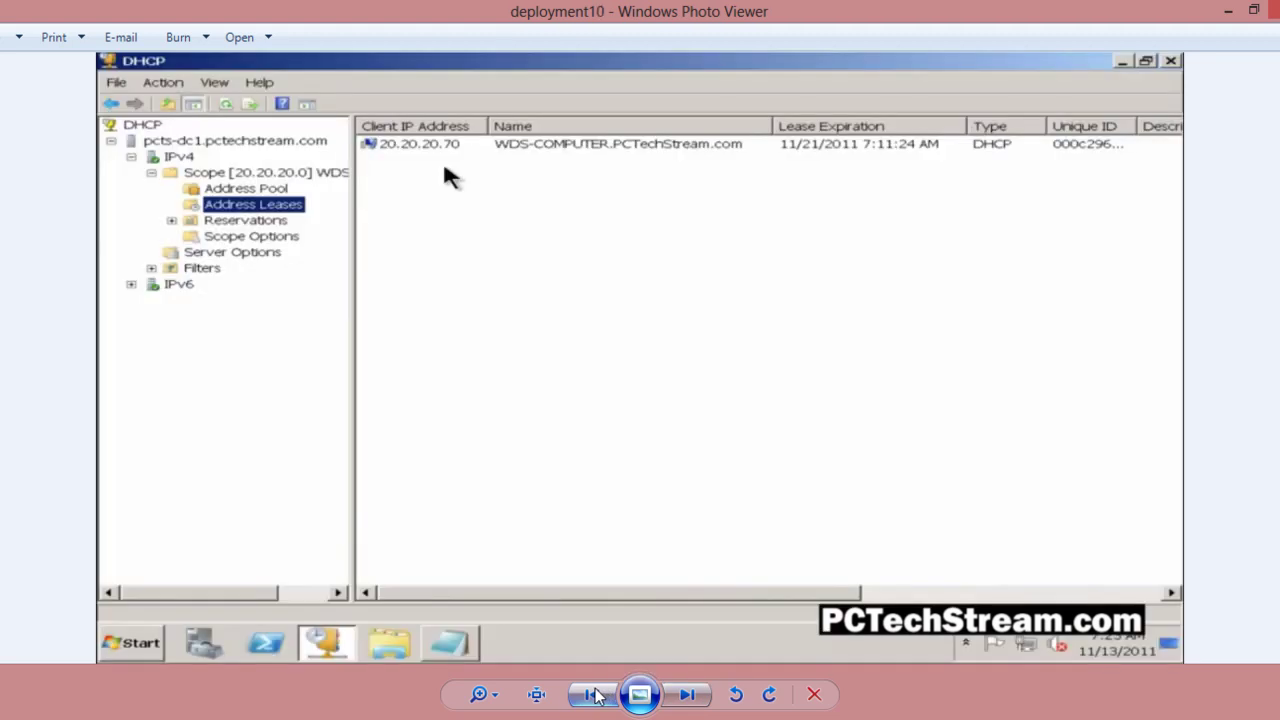